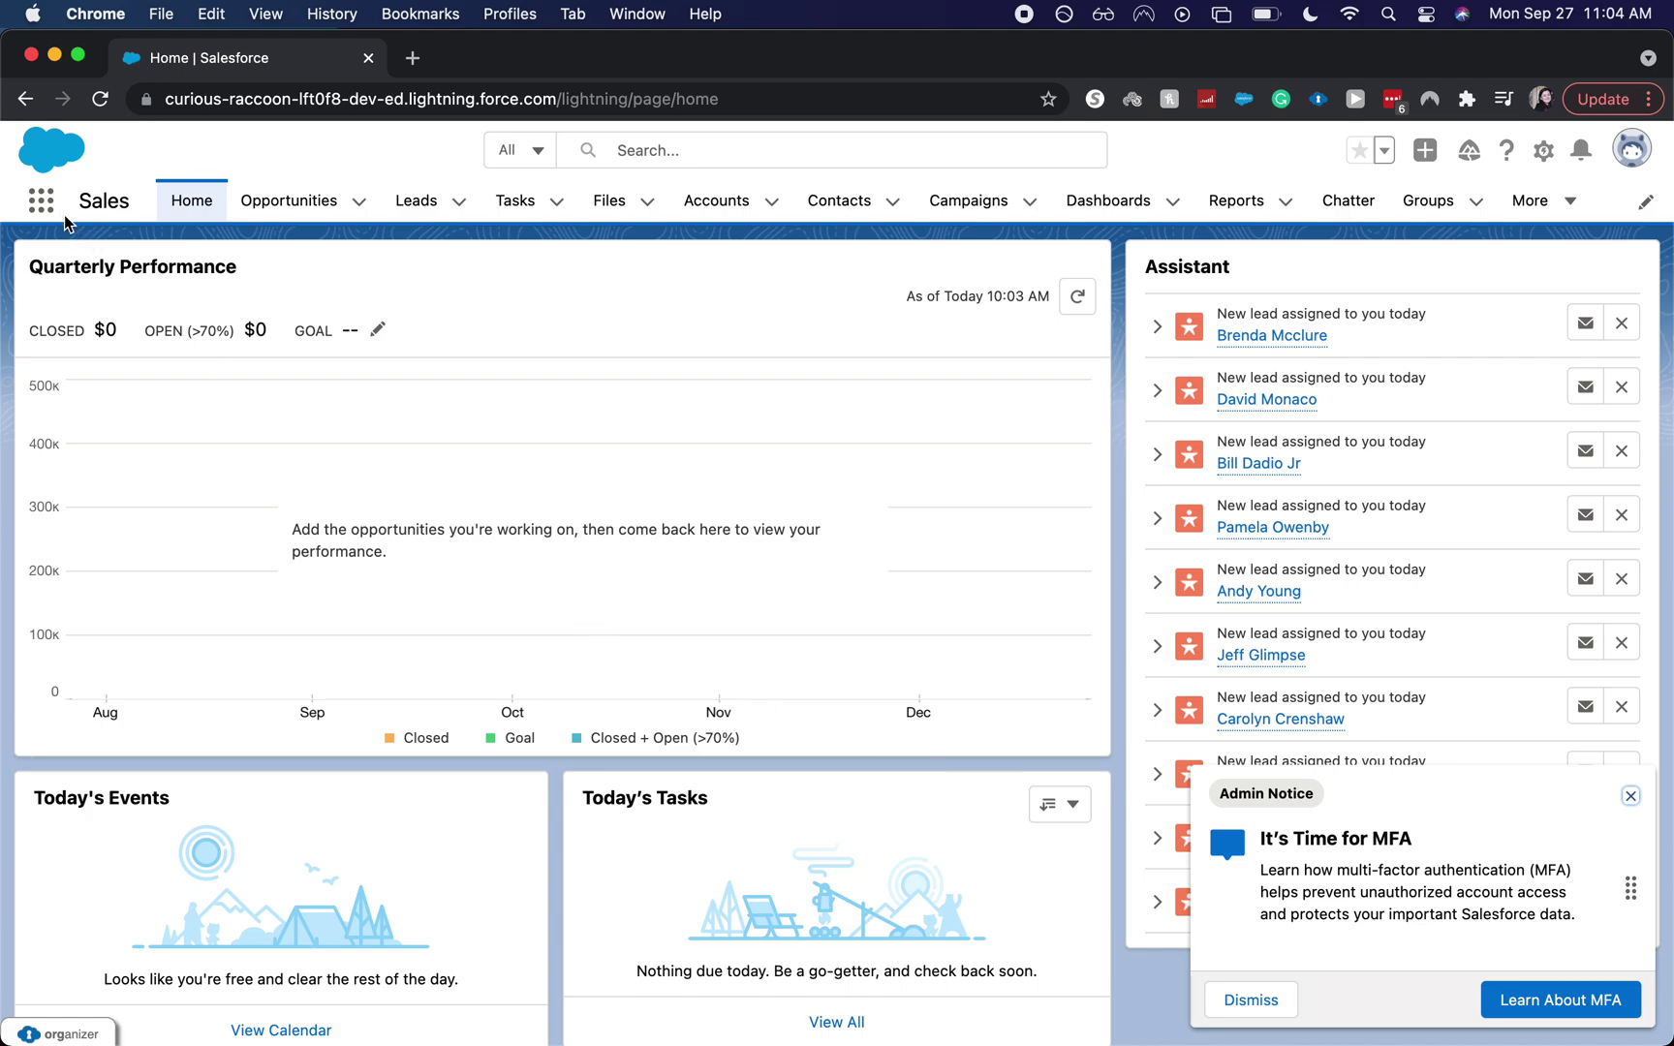
Find New Car Surveys by searching 'new', switch to All Records, and open the second record, a Tan SUV
left_click(39, 202)
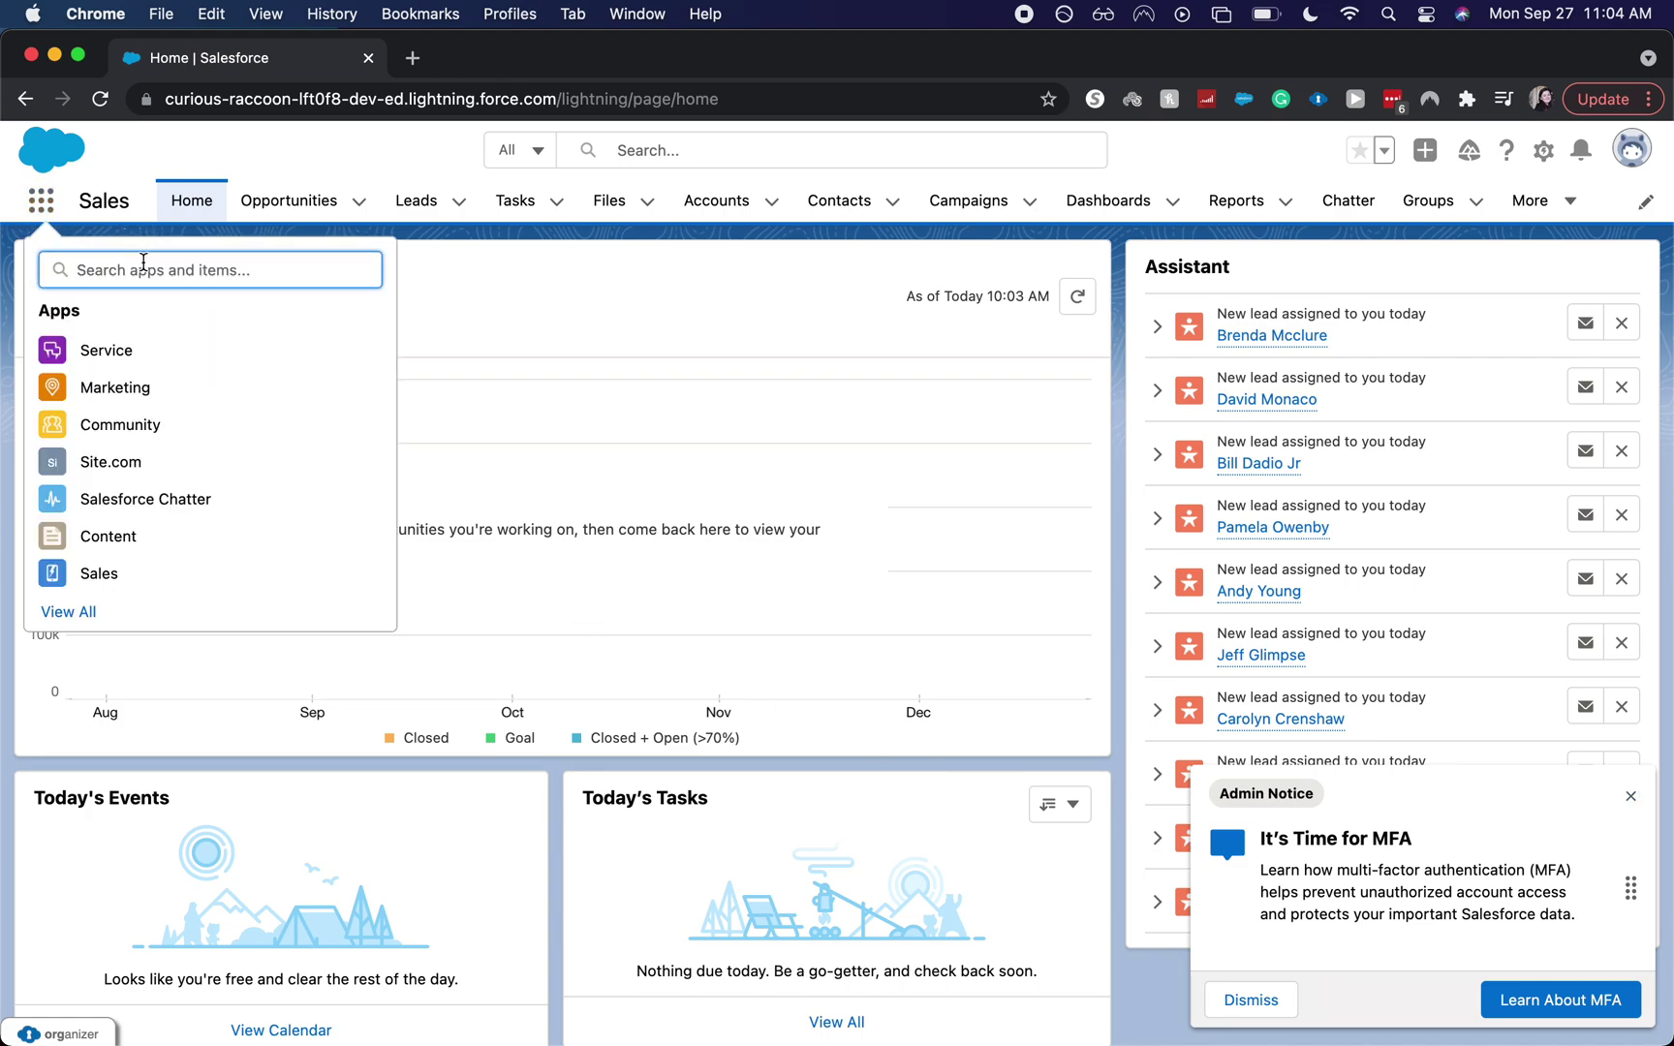
type("new")
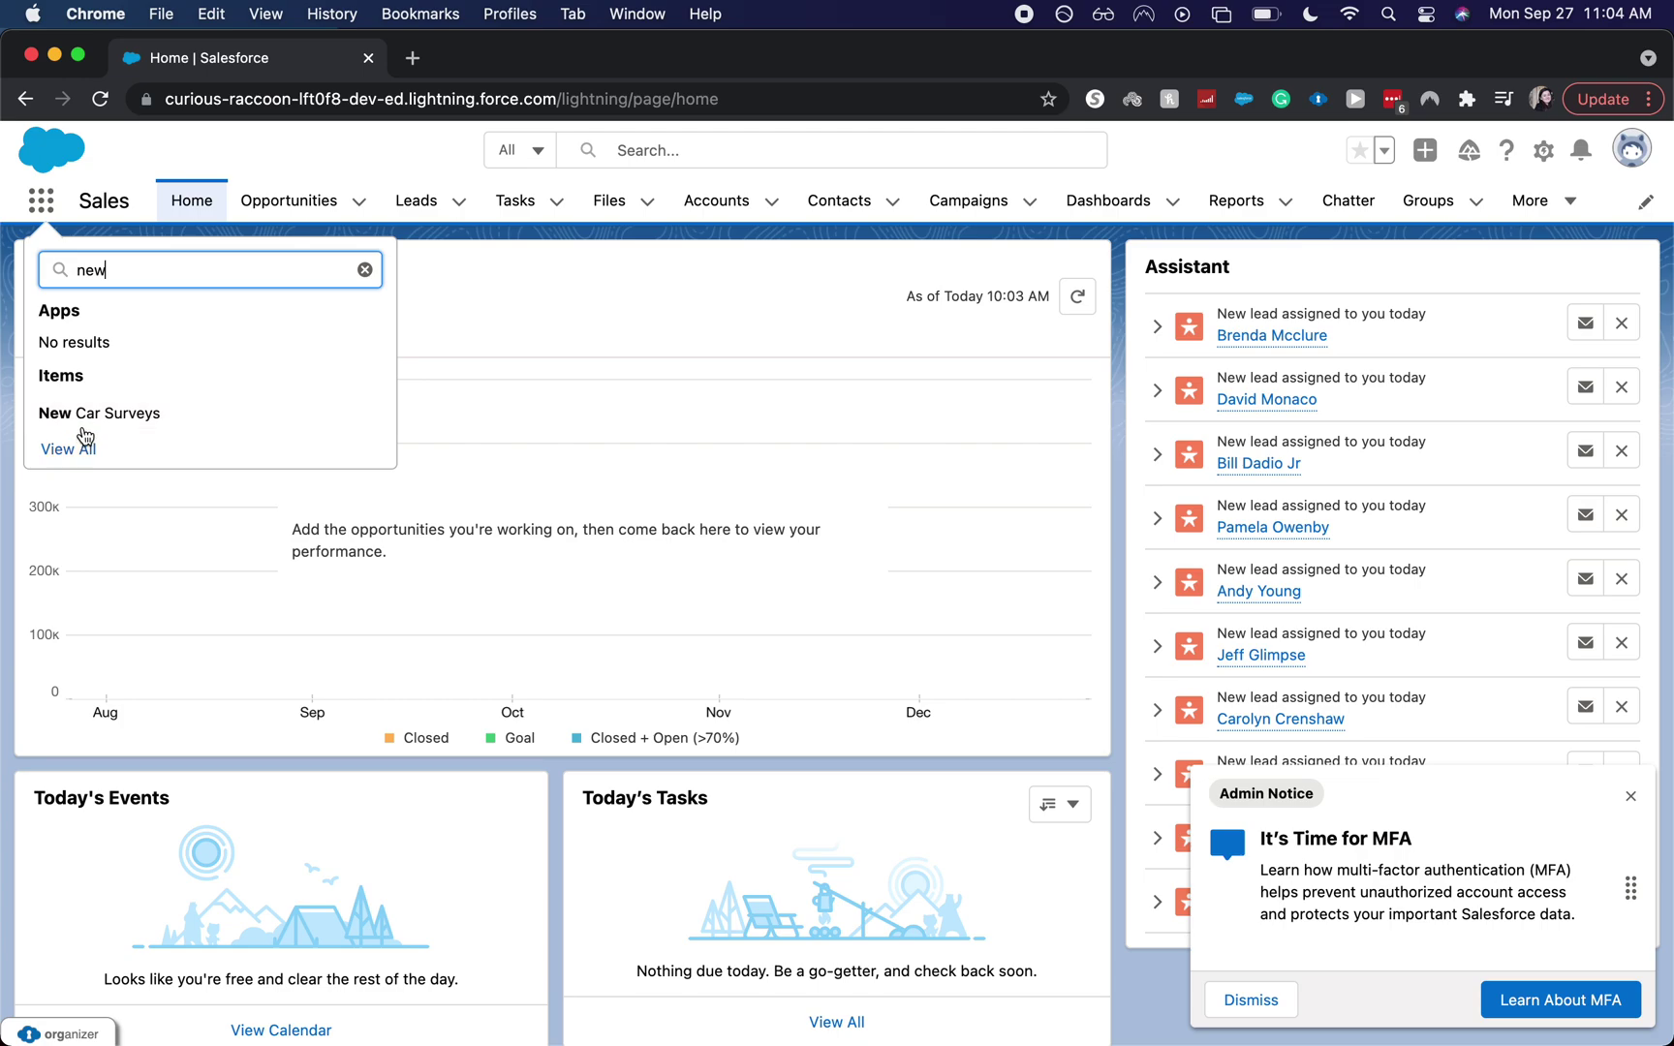
left_click(83, 416)
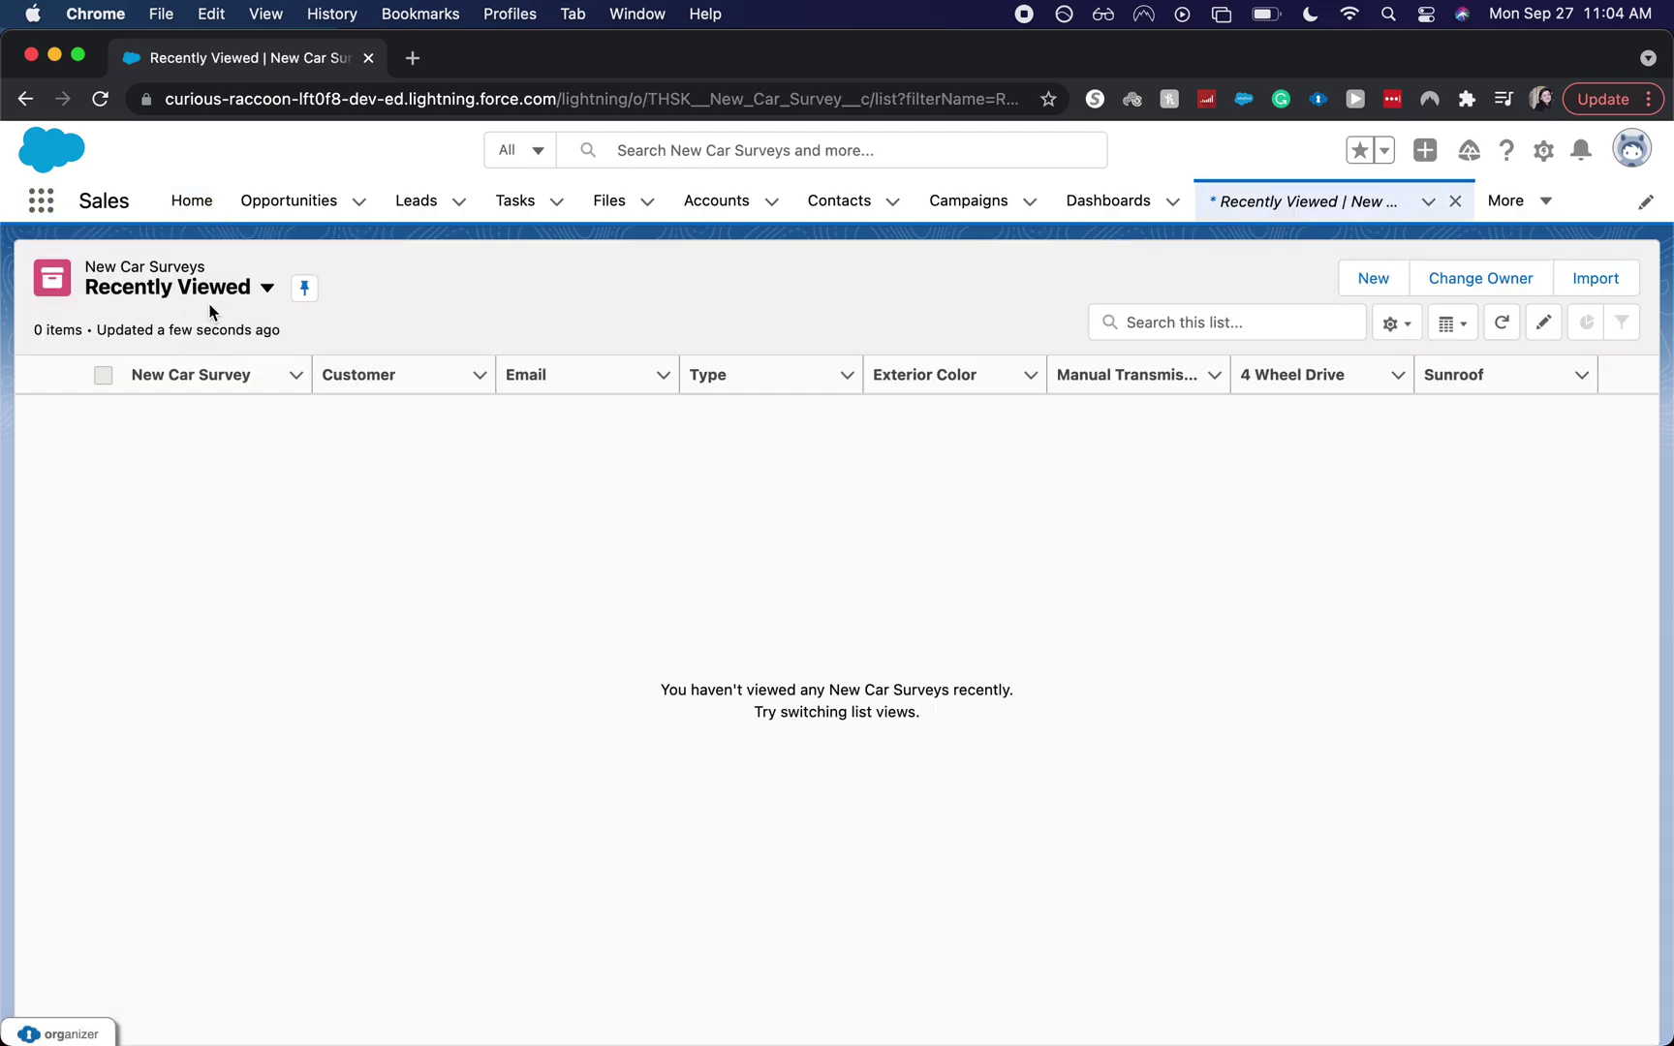
left_click(209, 288)
left_click(201, 370)
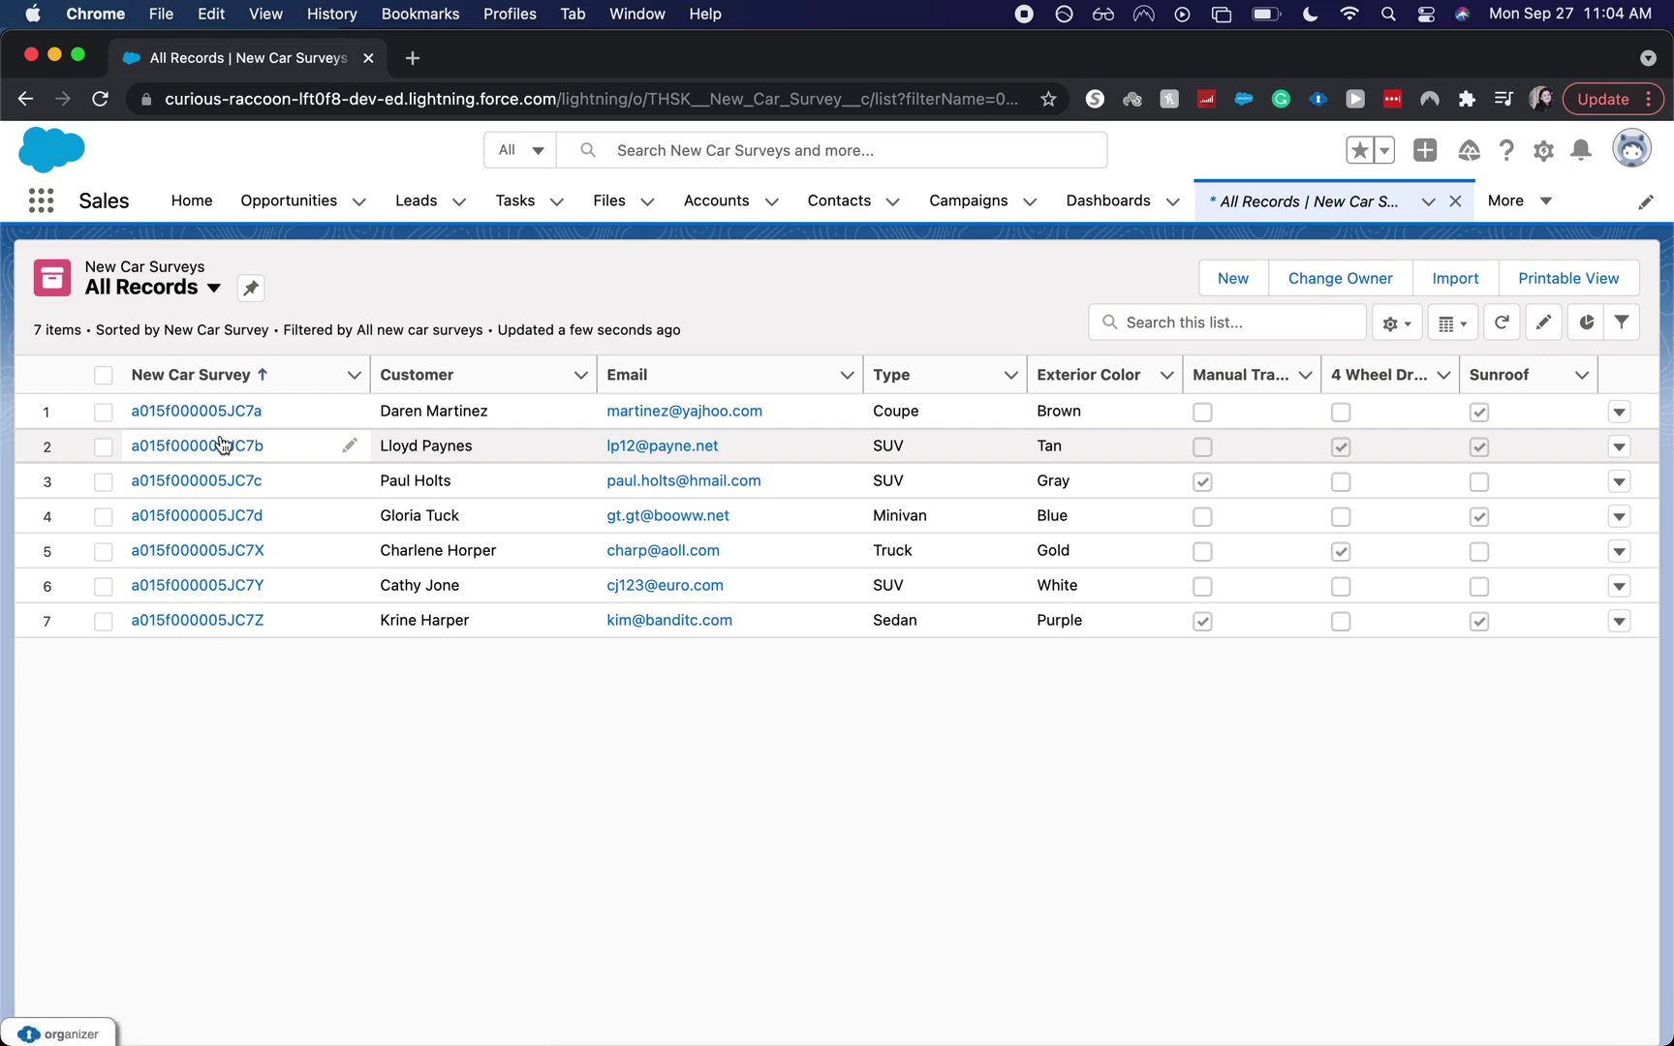
left_click(214, 446)
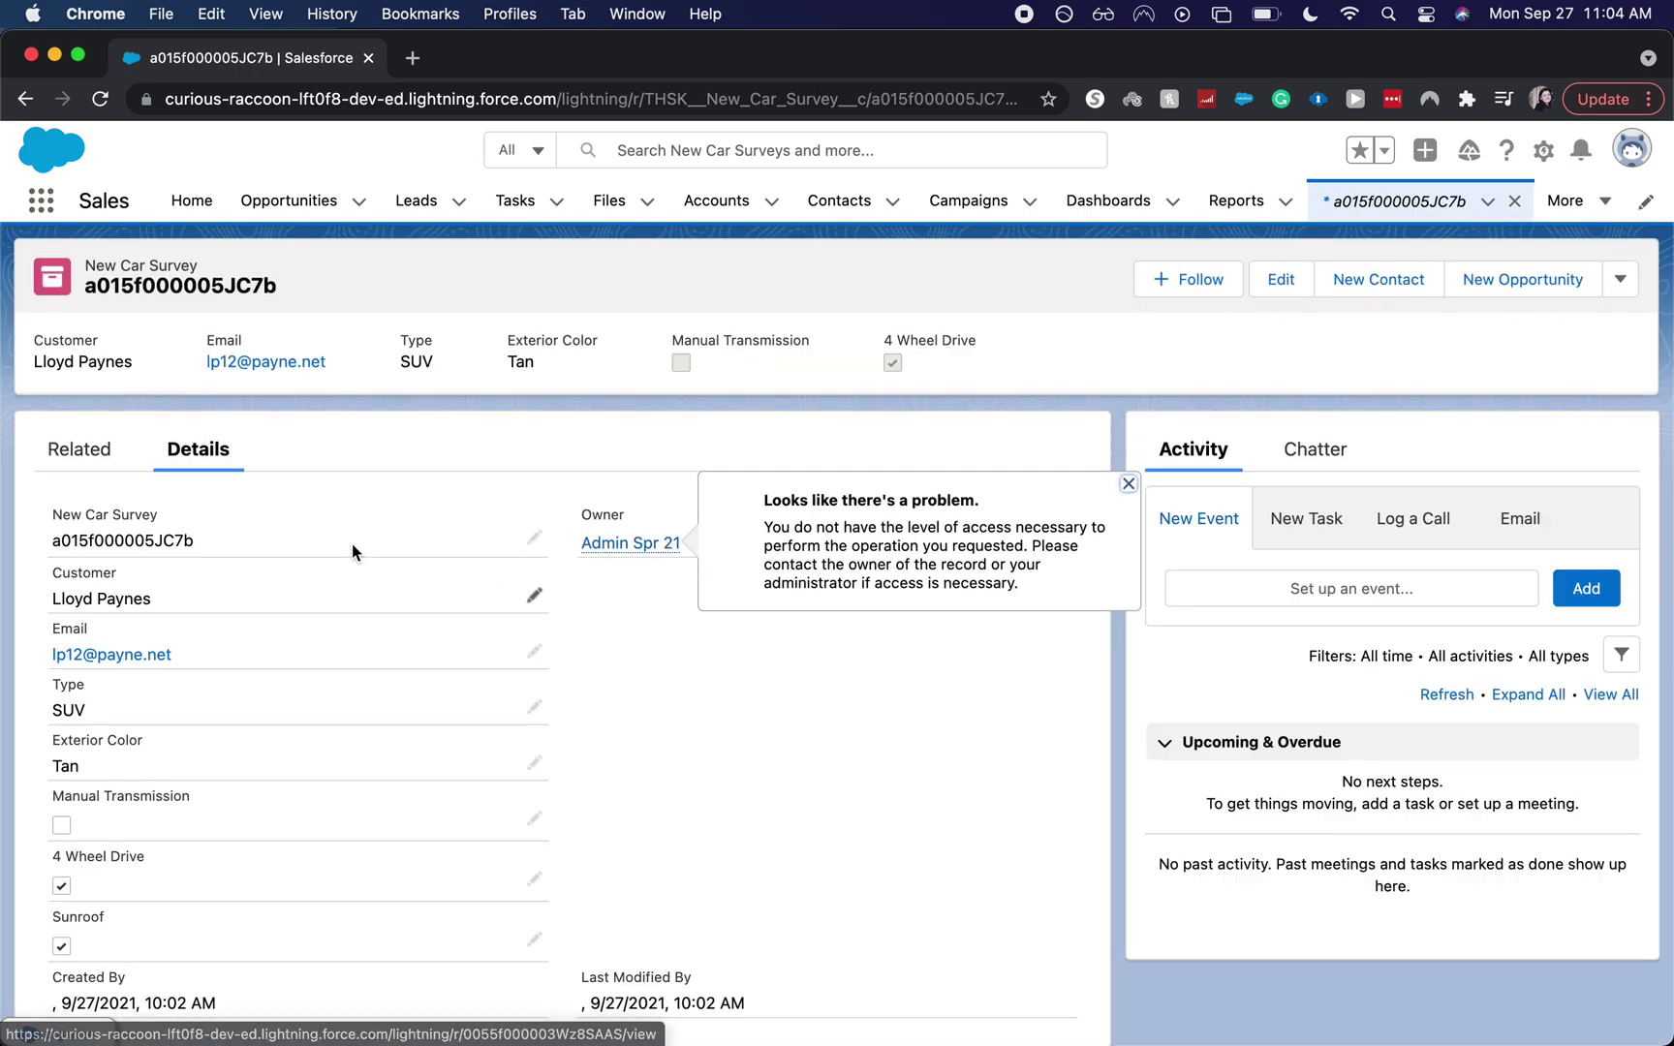
scroll(698, 804, "down", 1)
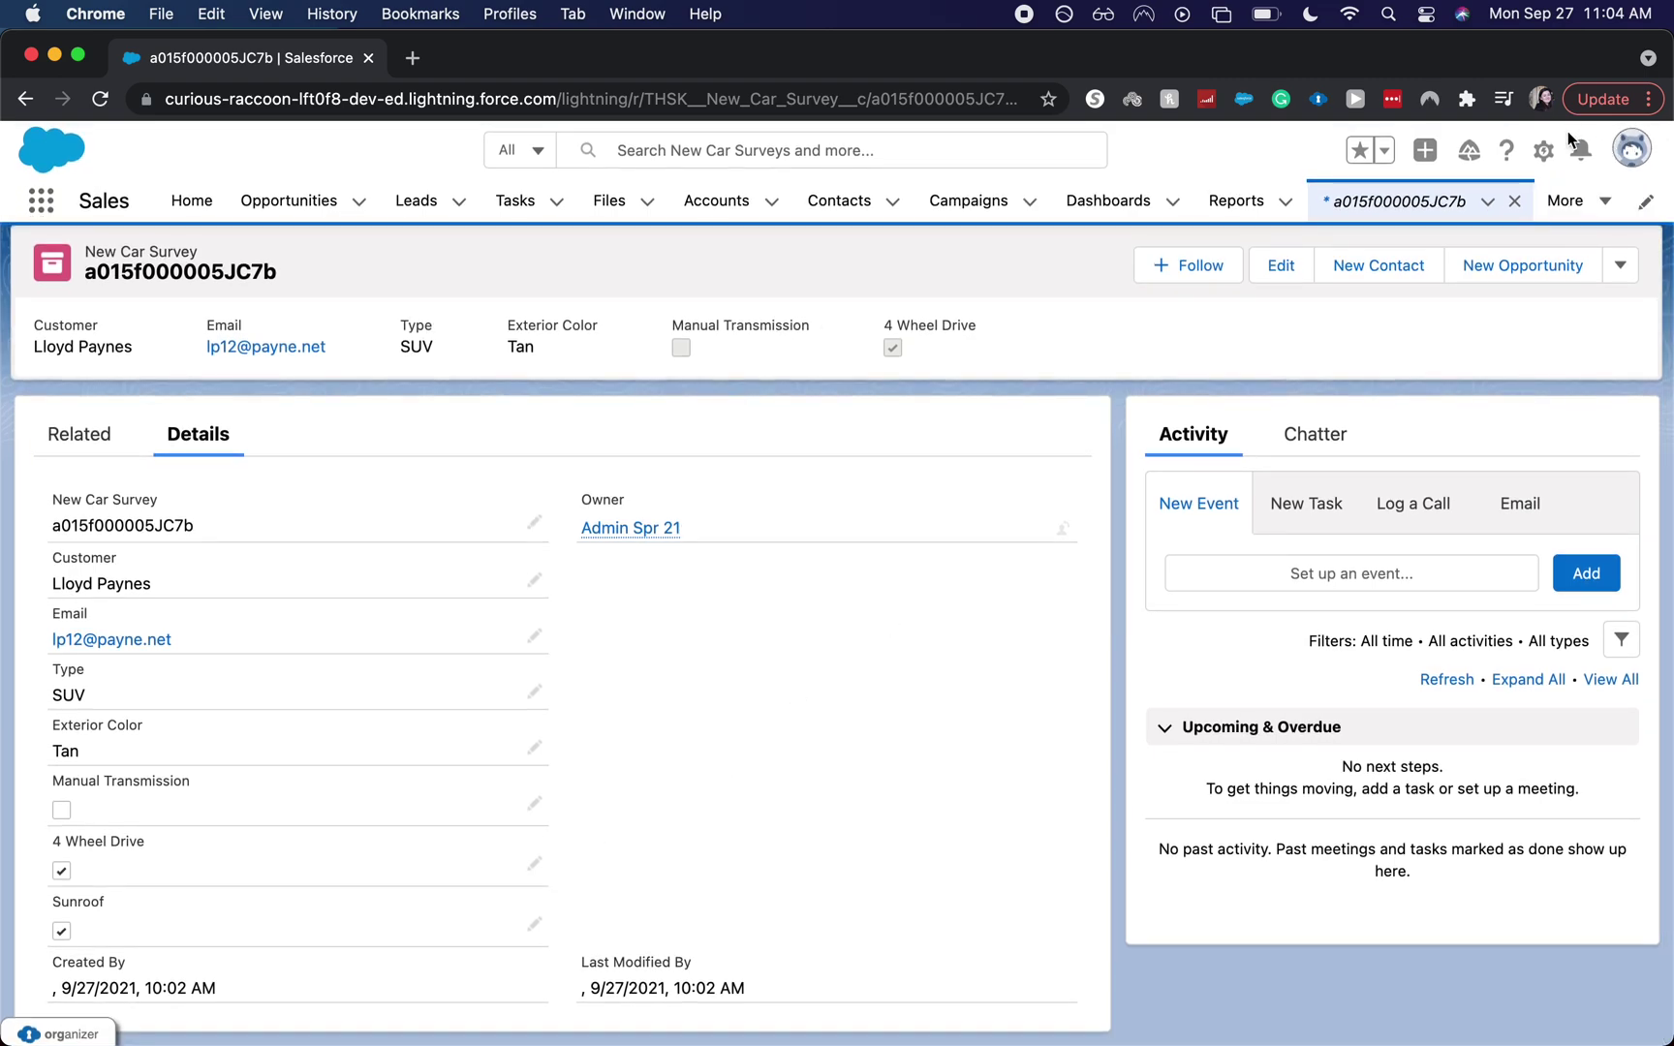
Open the New Car Survey Record Page in Lightning App Builder and dismiss the getting-started tip
left_click(1543, 150)
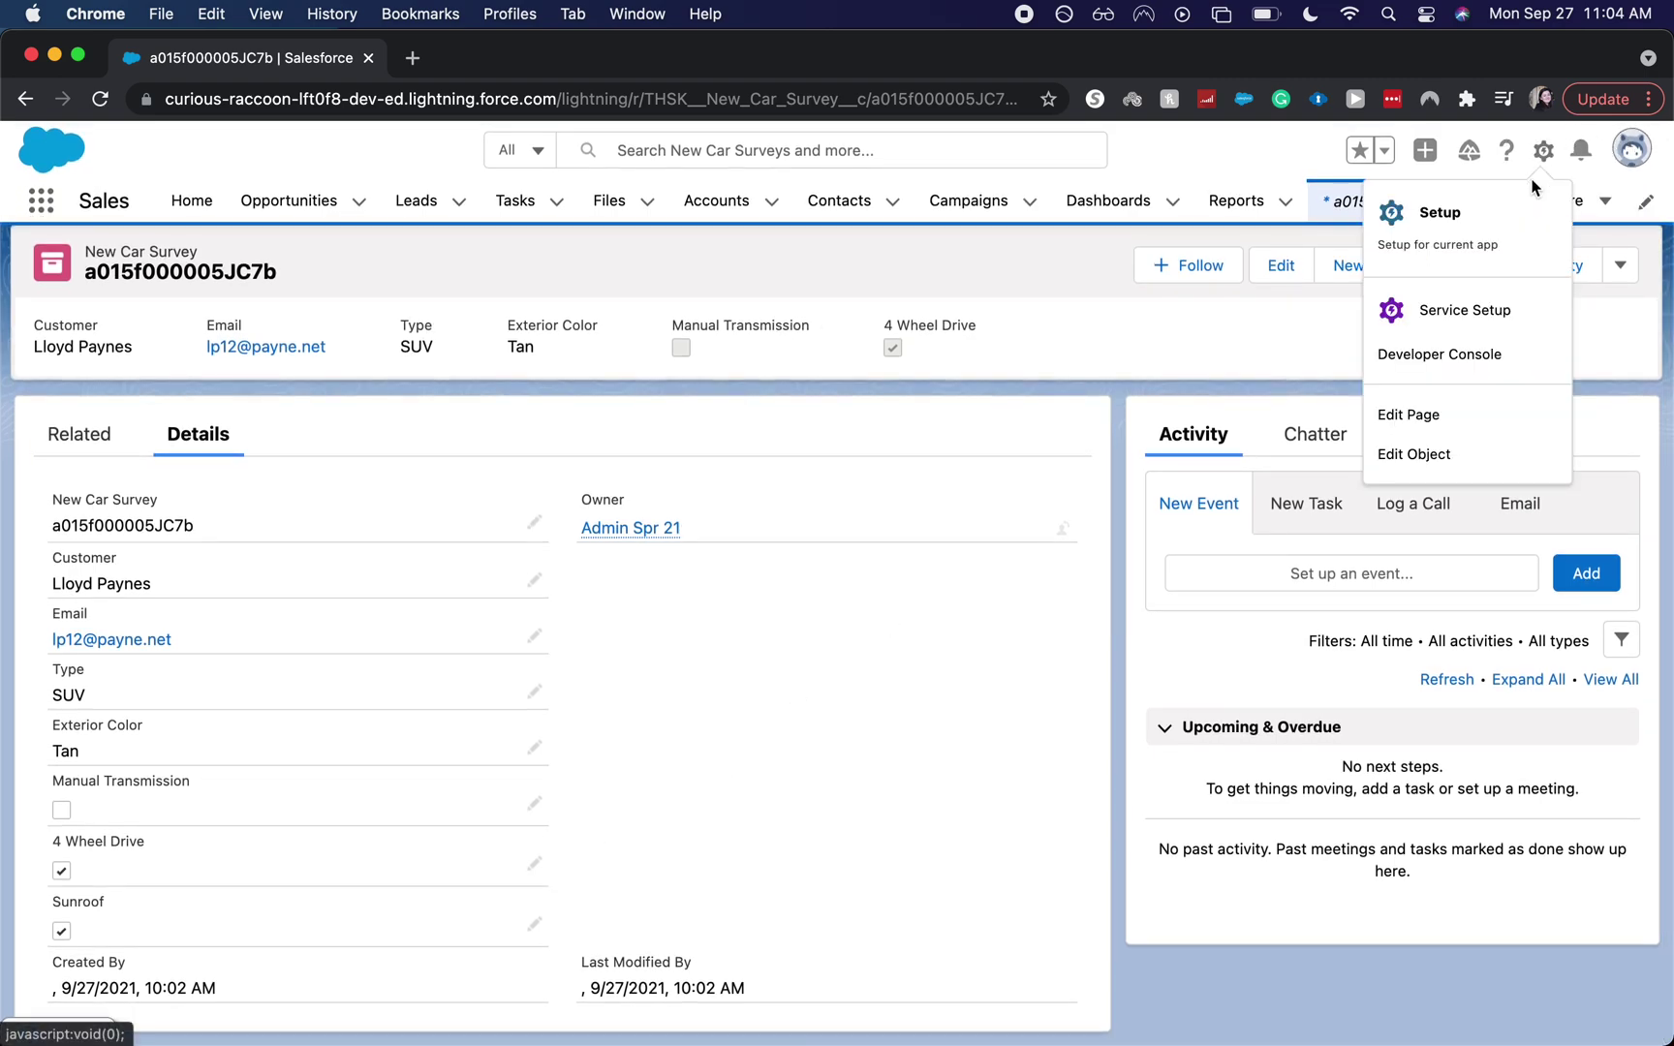
left_click(1471, 407)
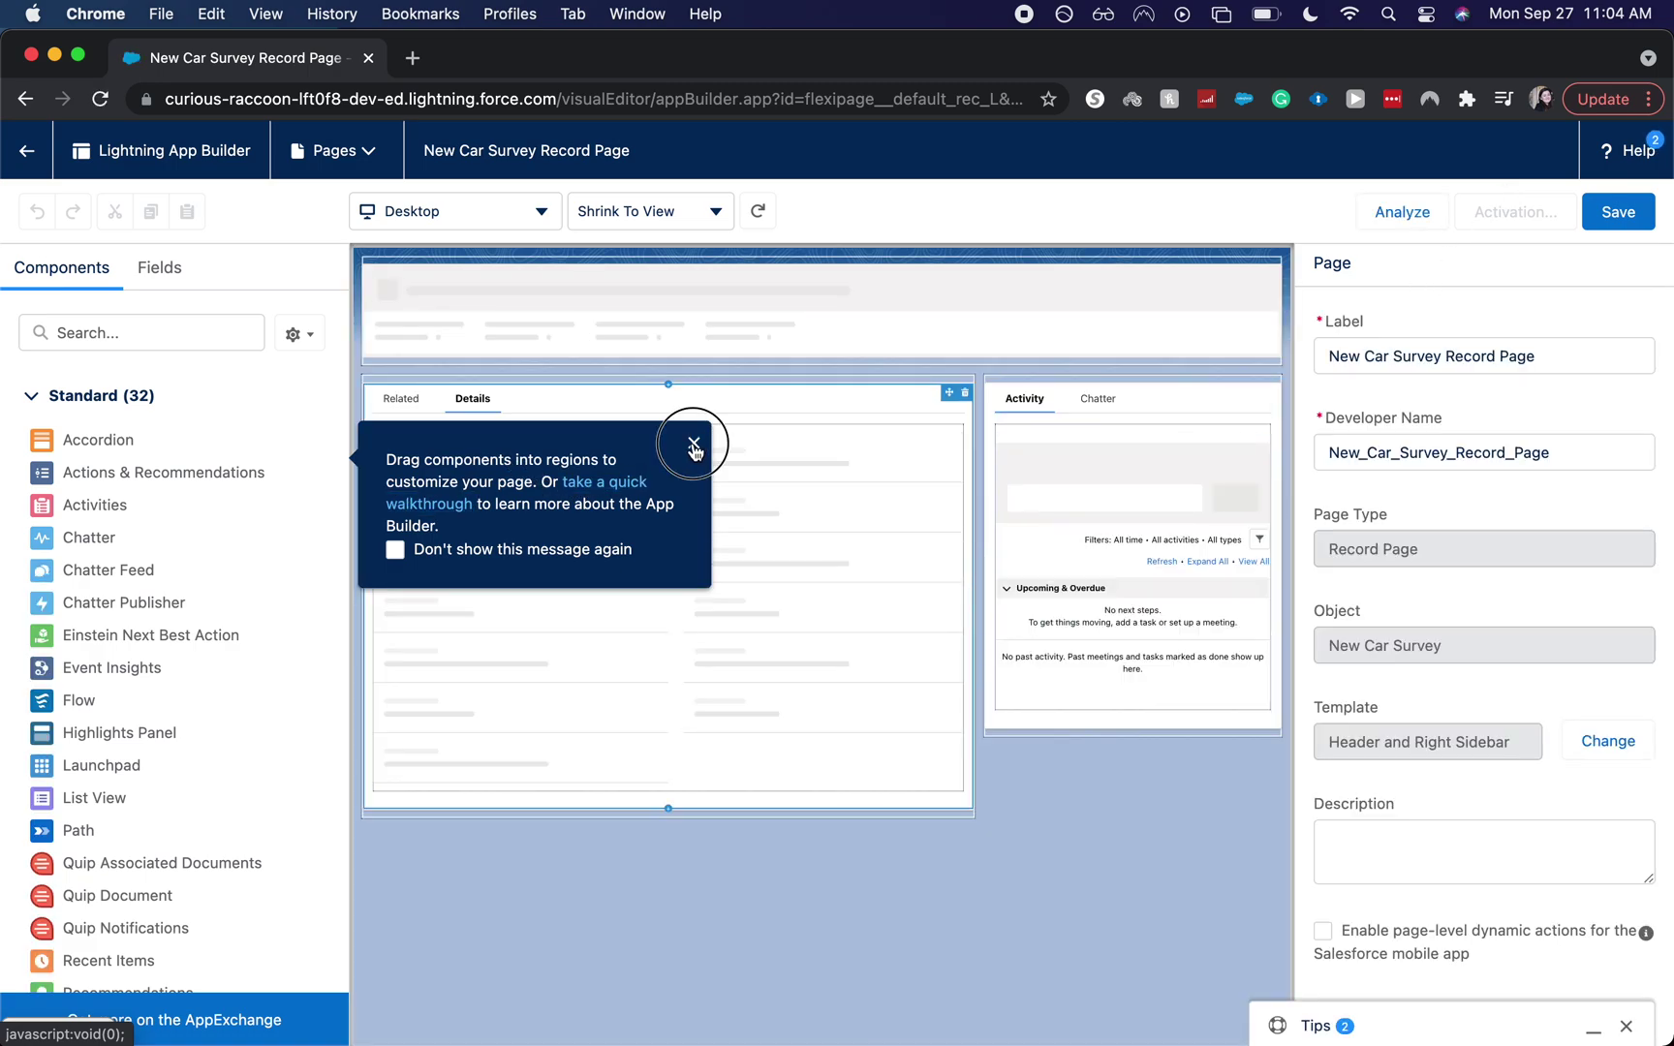
left_click(693, 444)
Select the Record Detail component, show the Fields list, and start the Dynamic Forms upgrade
left_click(747, 527)
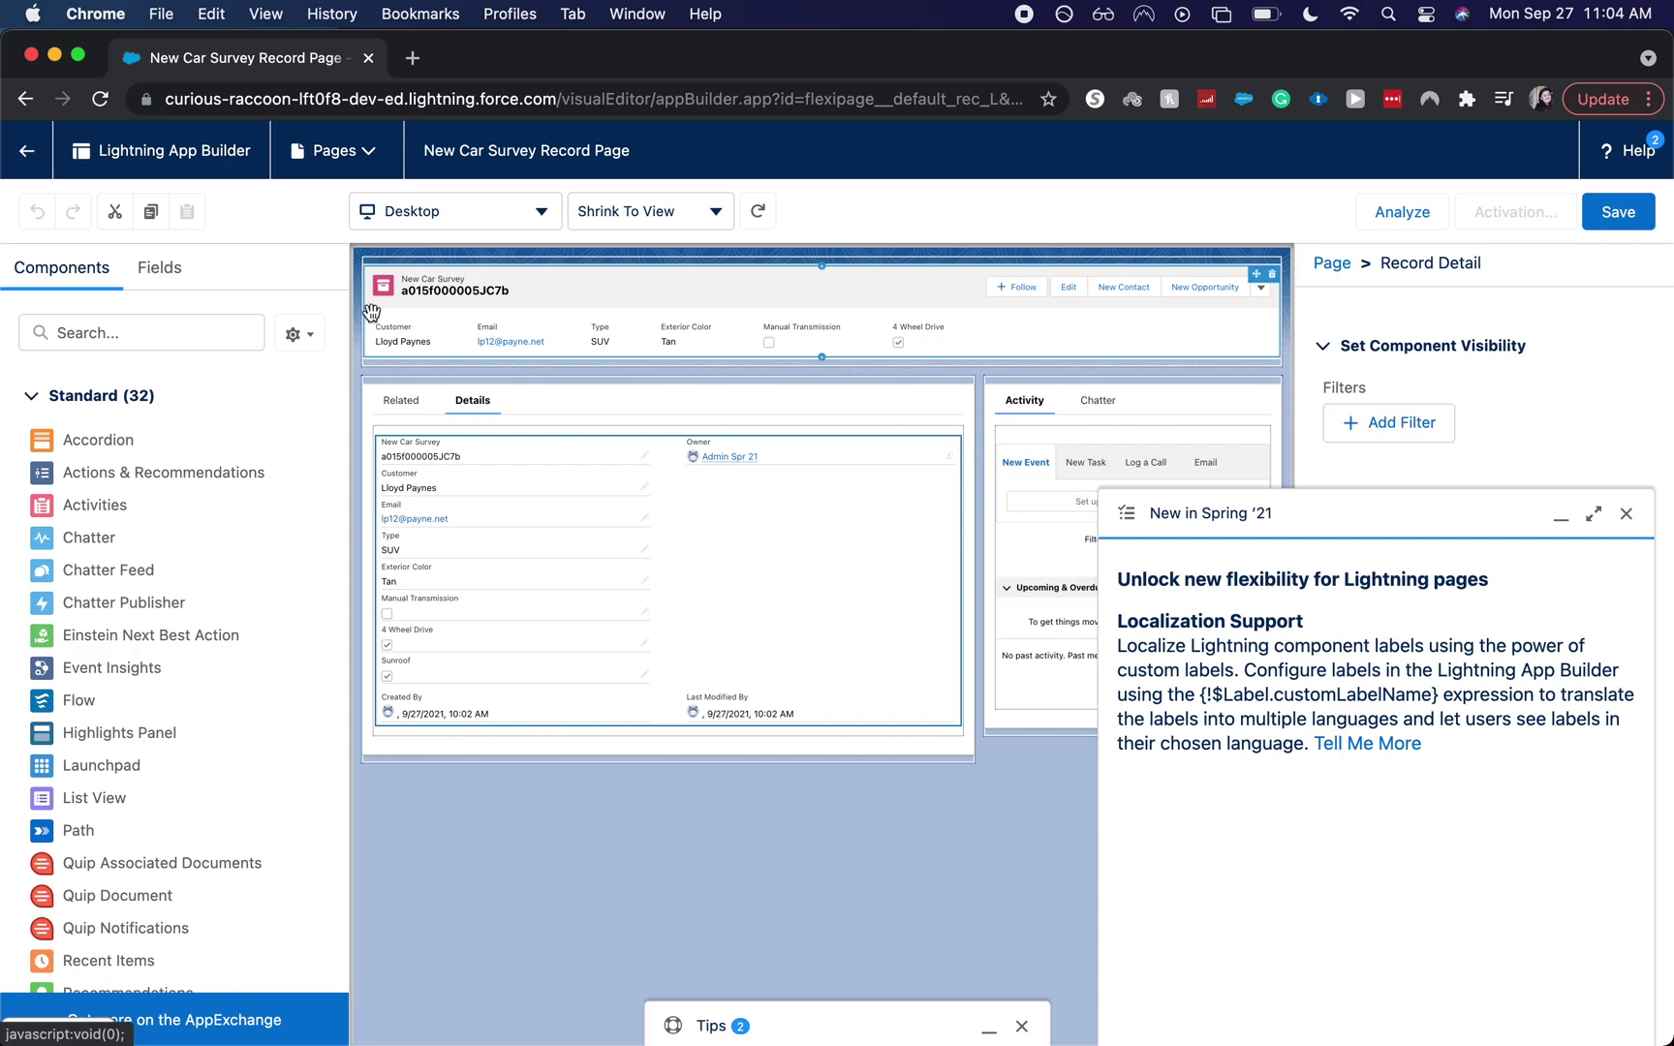
left_click(190, 276)
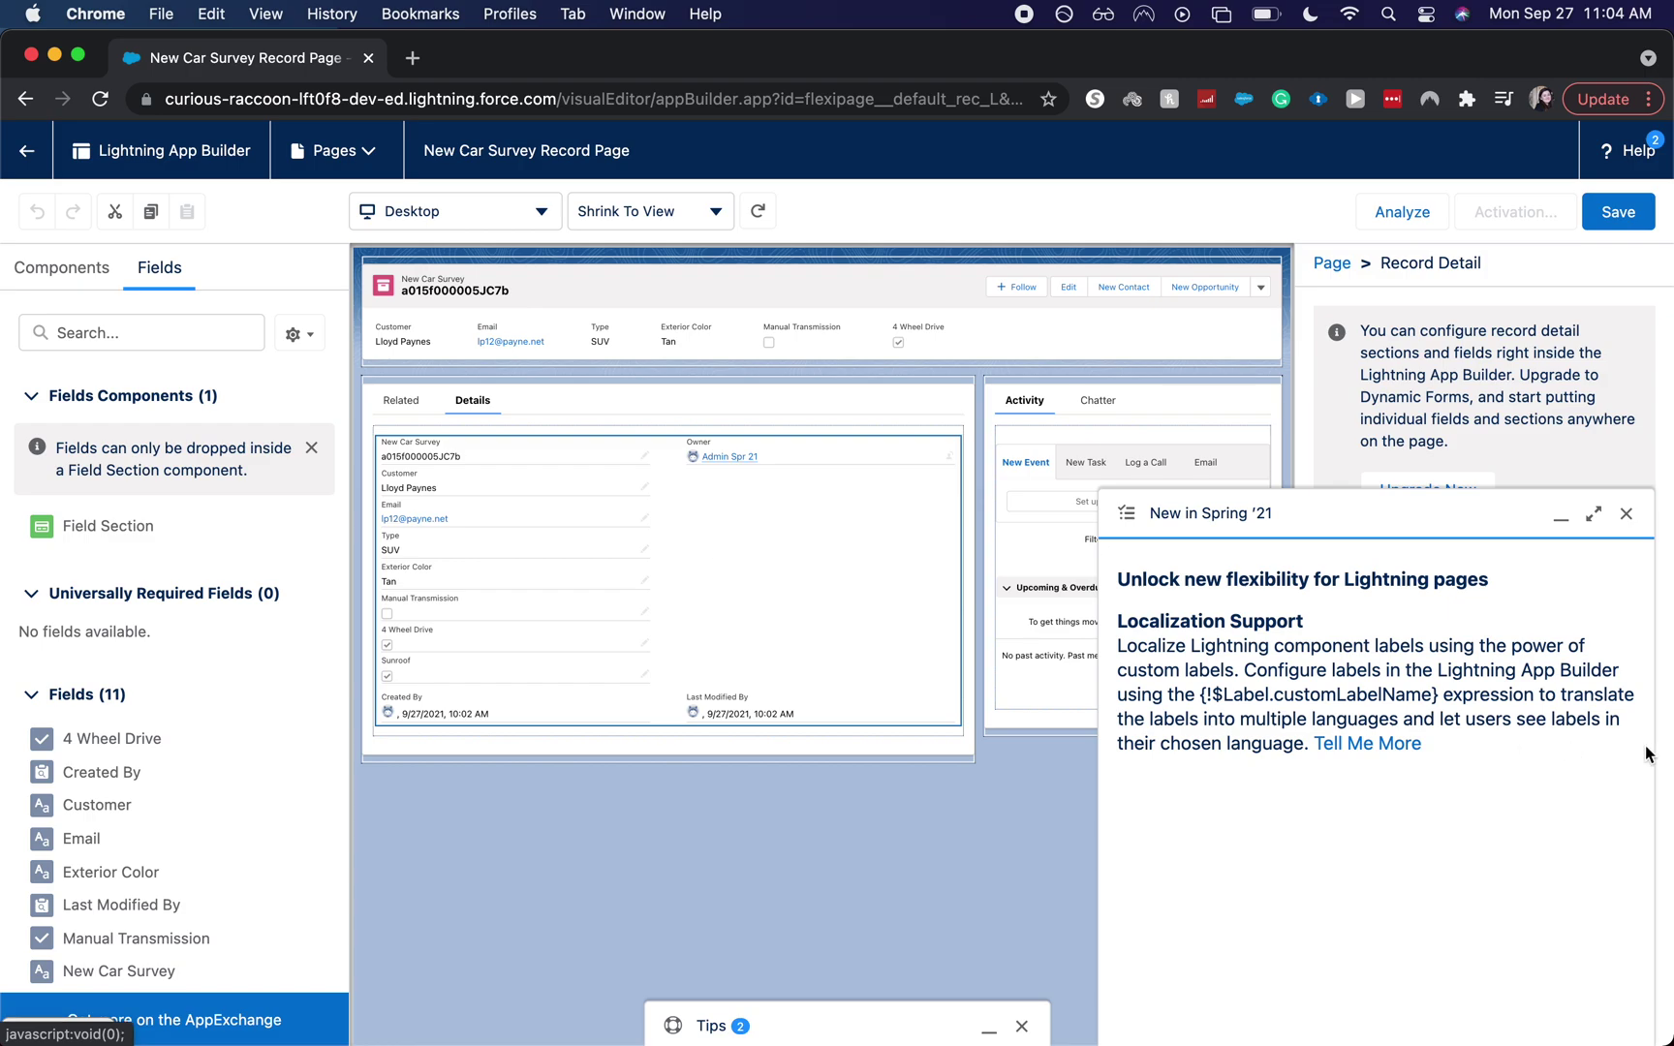
left_click(1626, 513)
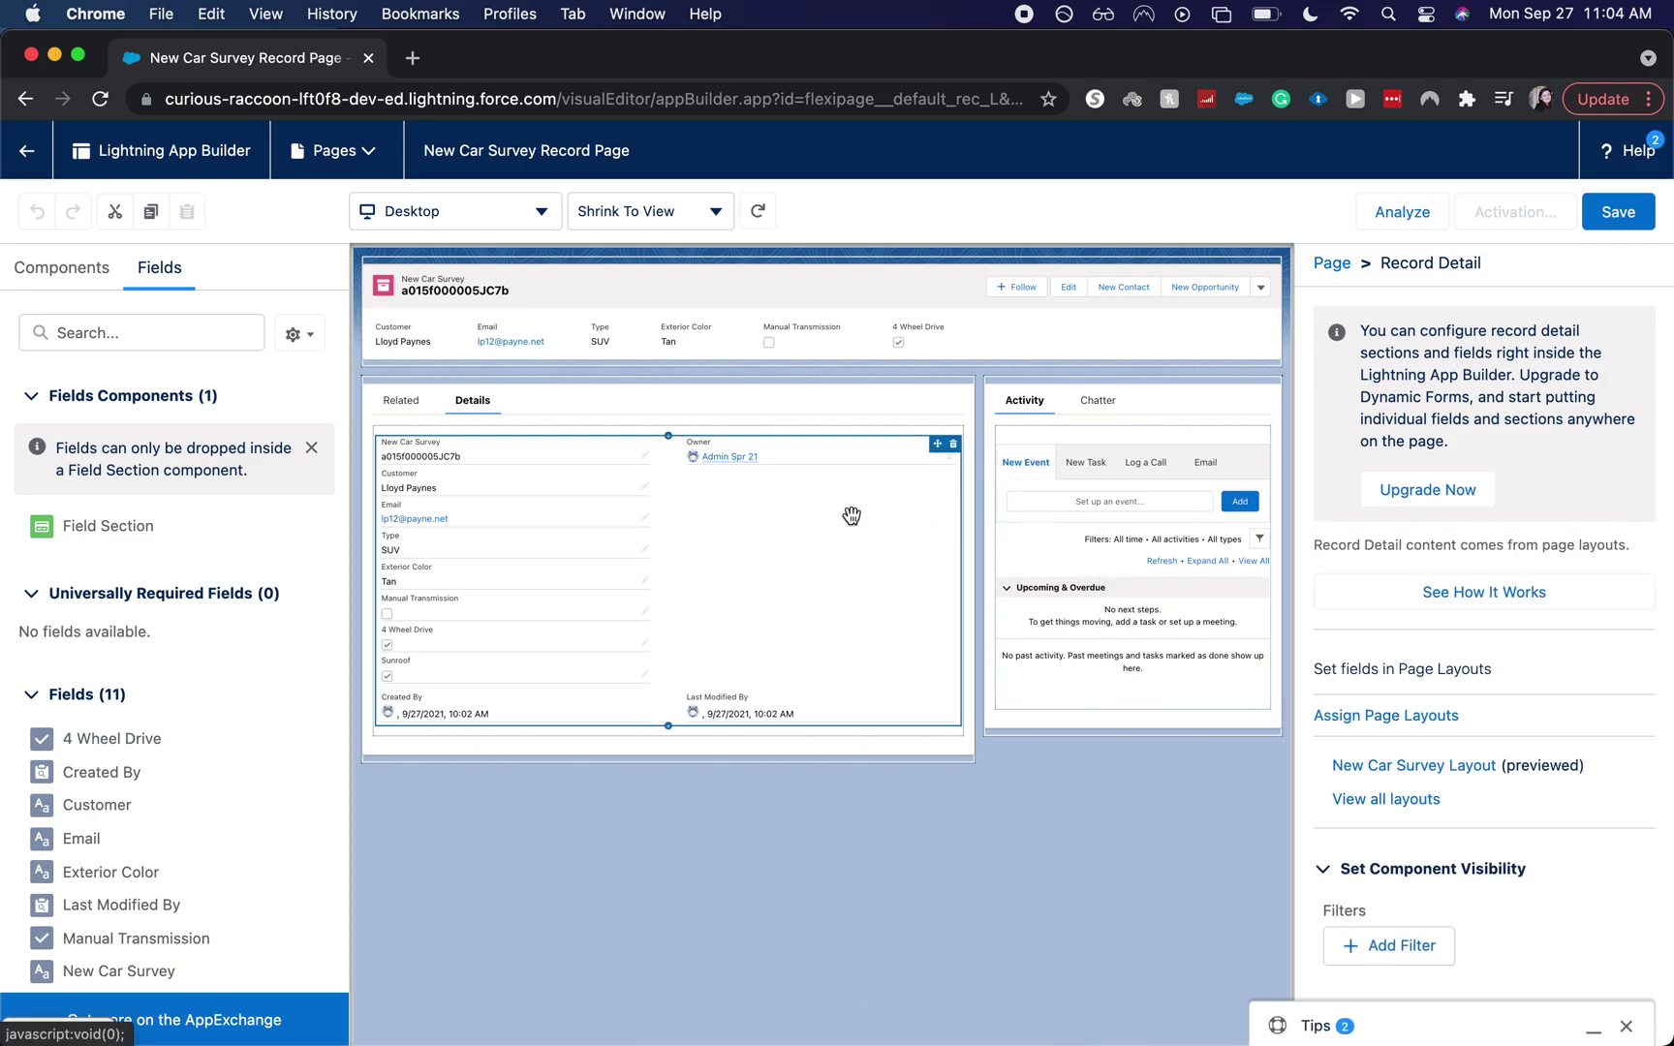
left_click(1467, 492)
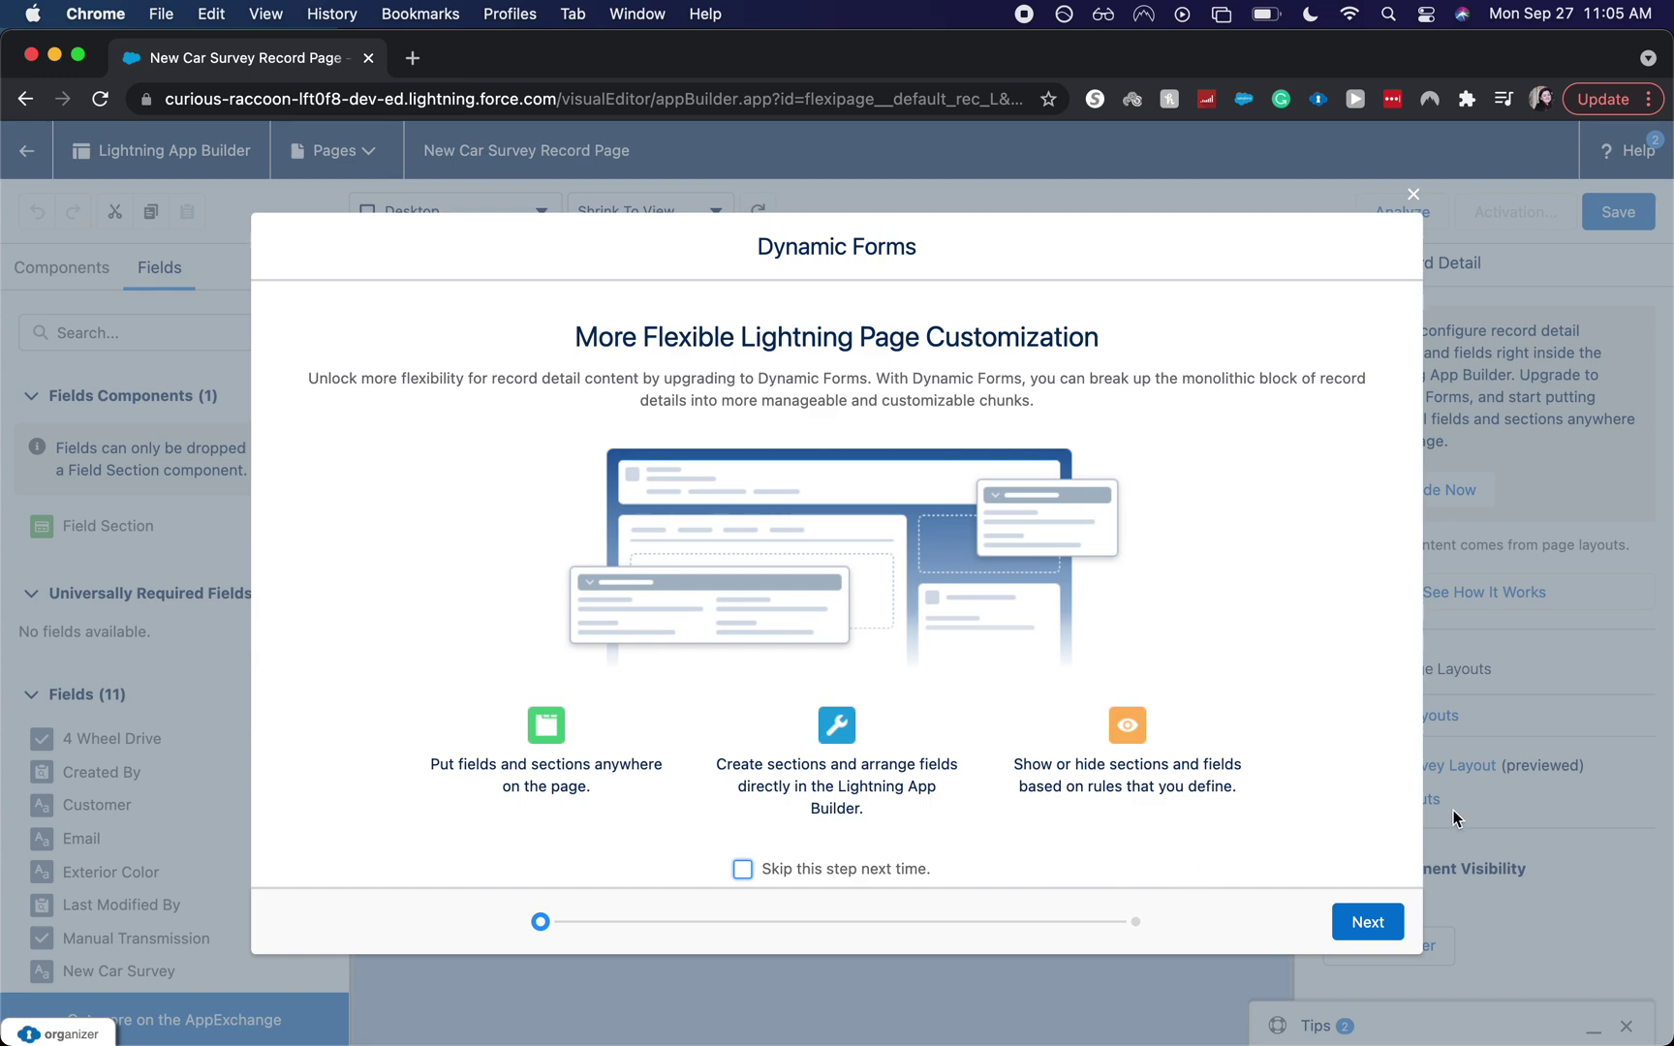
Complete the Dynamic Forms upgrade using New Car Survey Layout as the migration source
left_click(1372, 912)
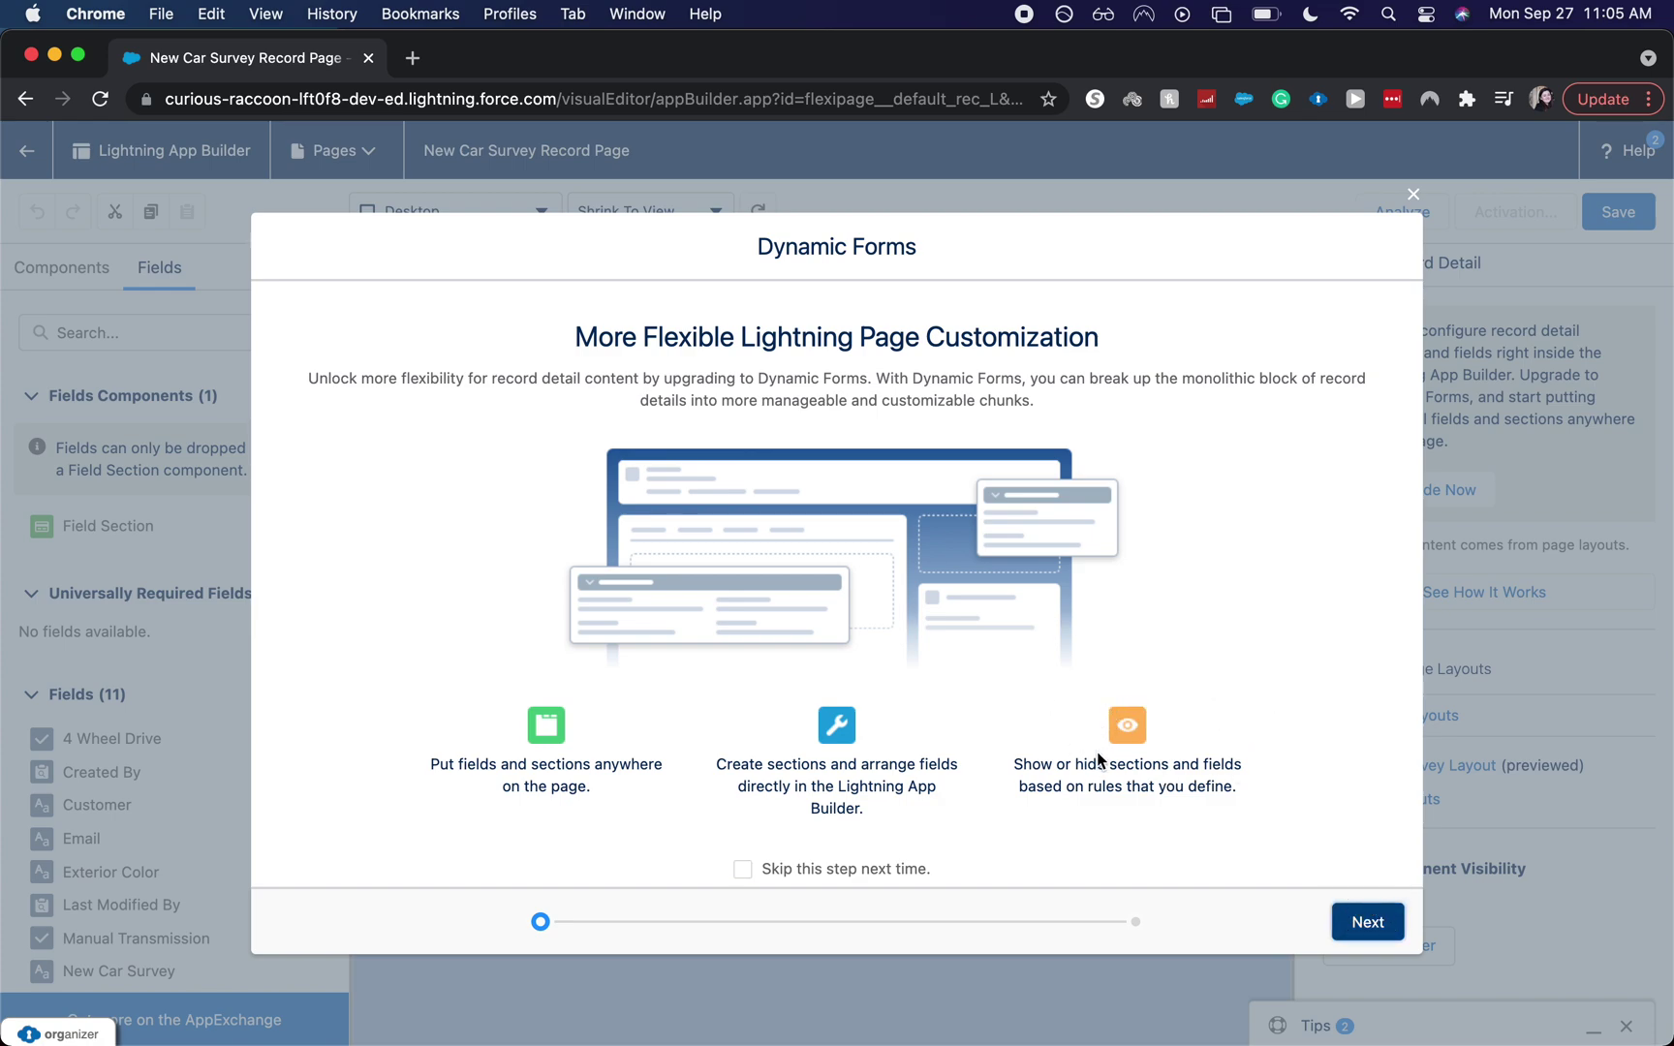
left_click(1368, 915)
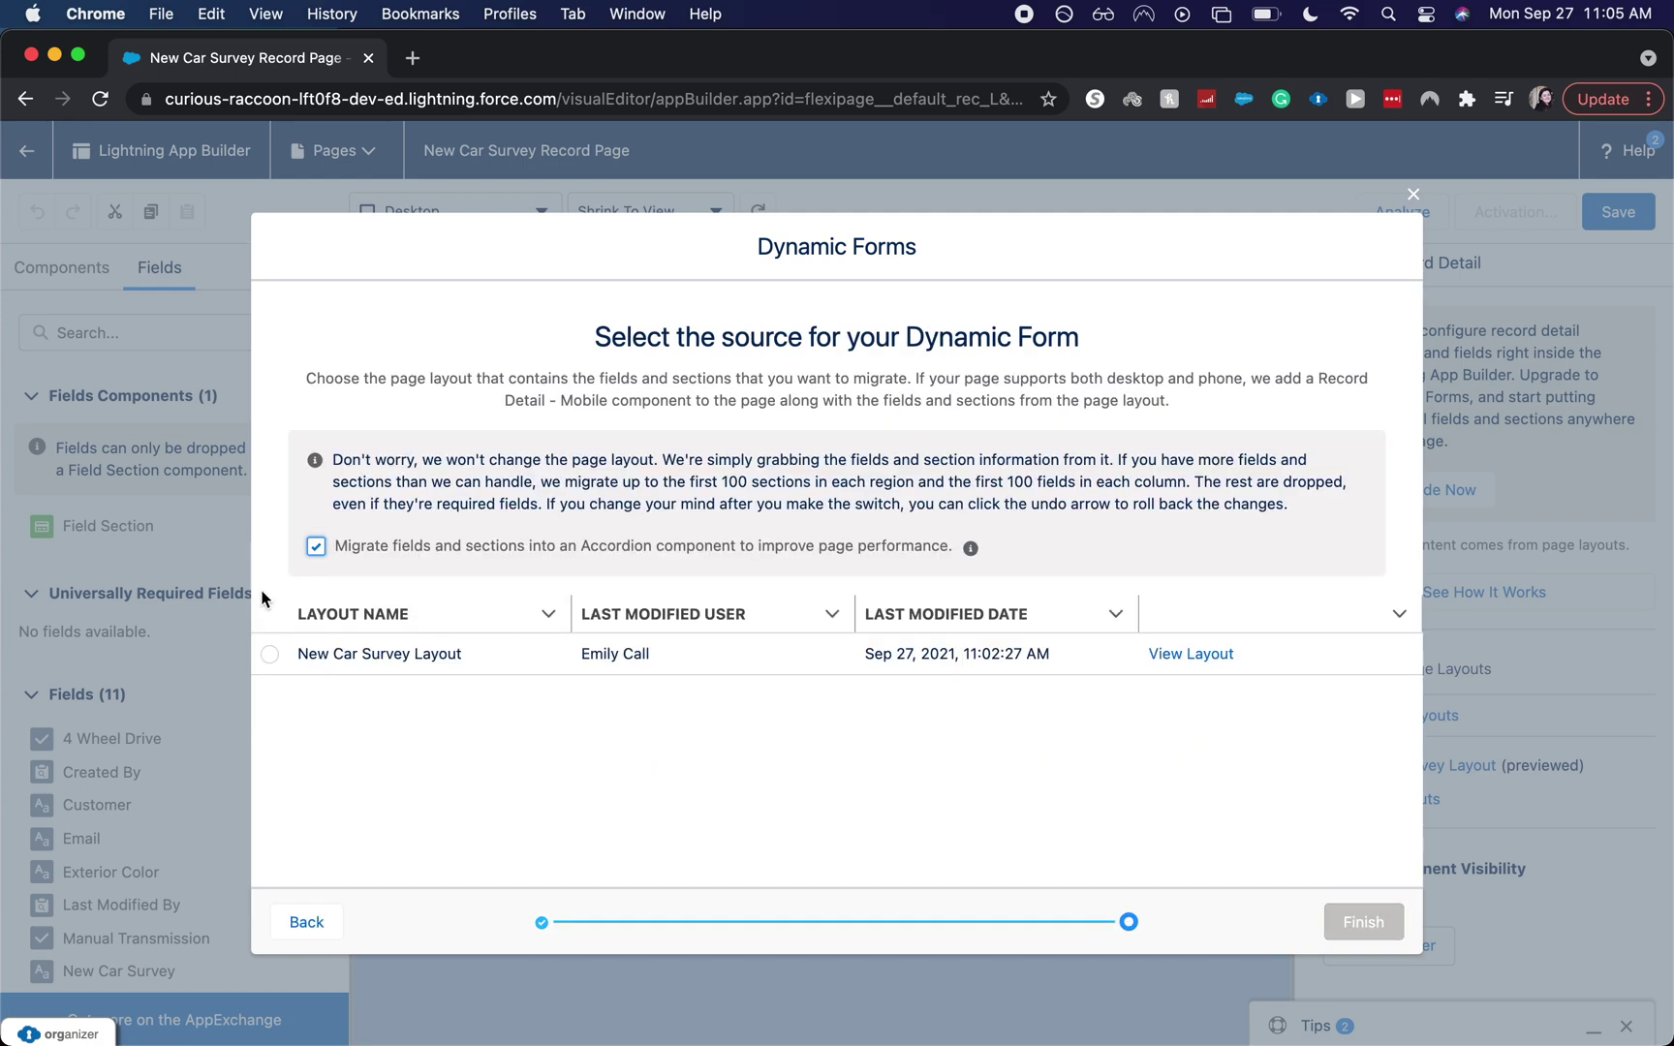
left_click(270, 655)
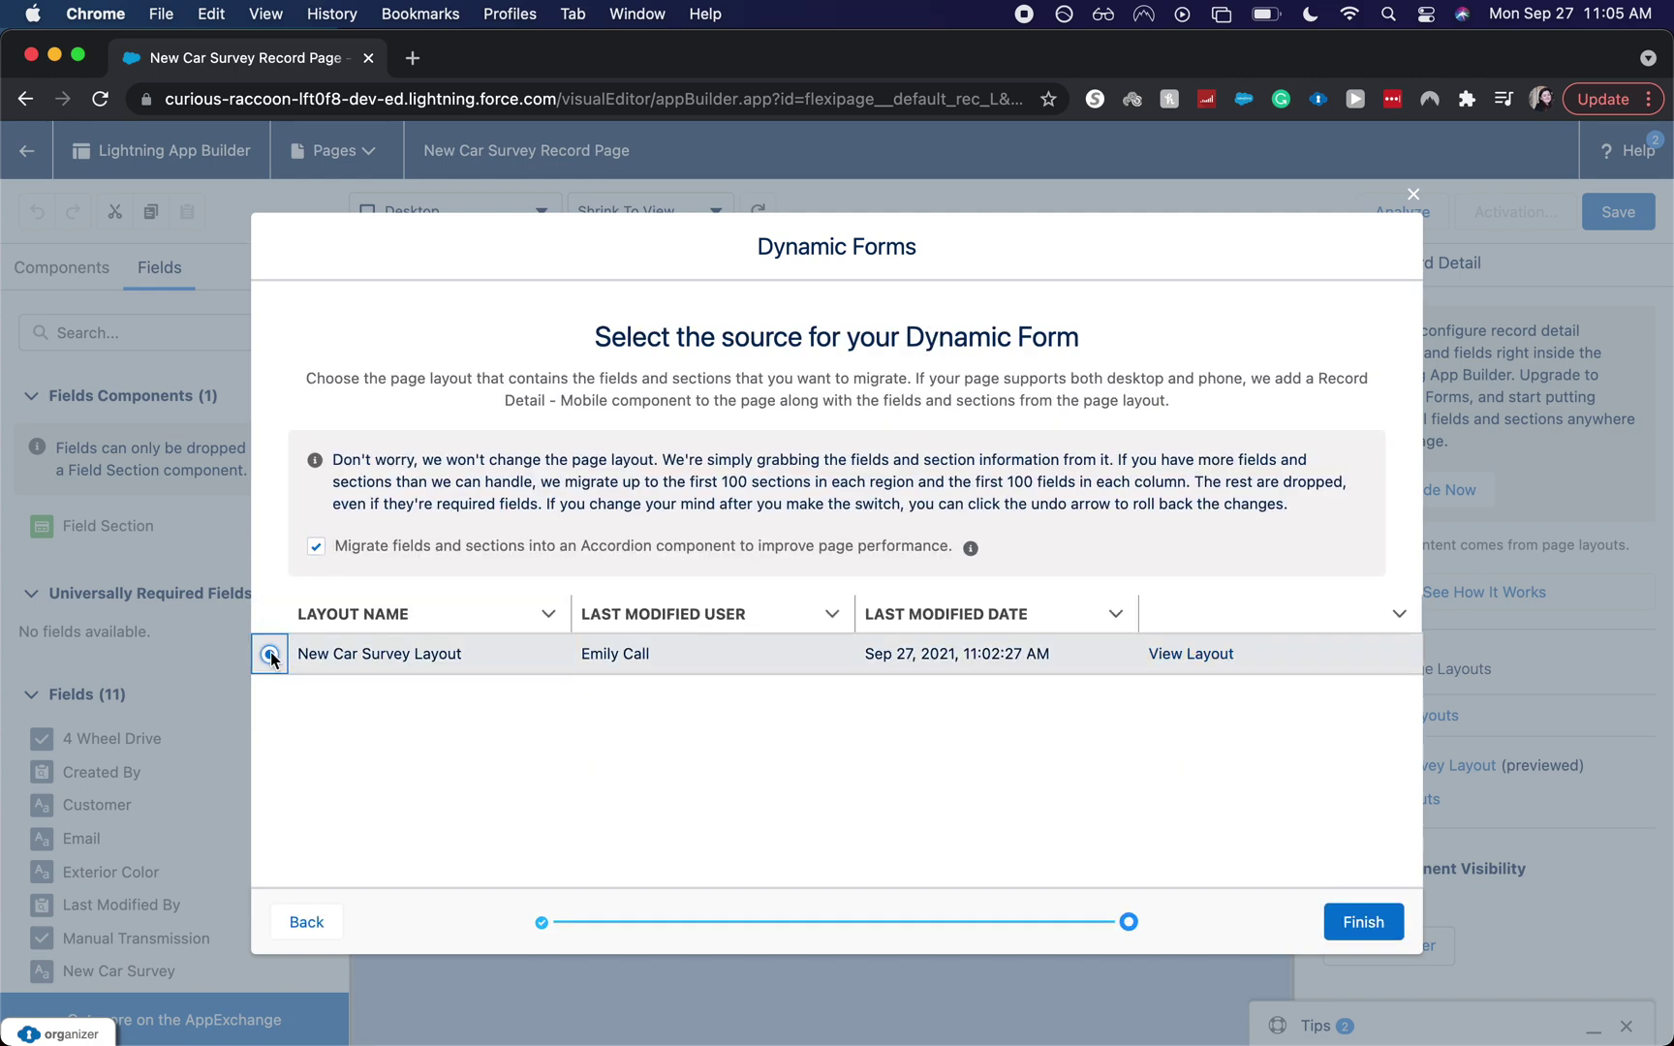
left_click(1370, 928)
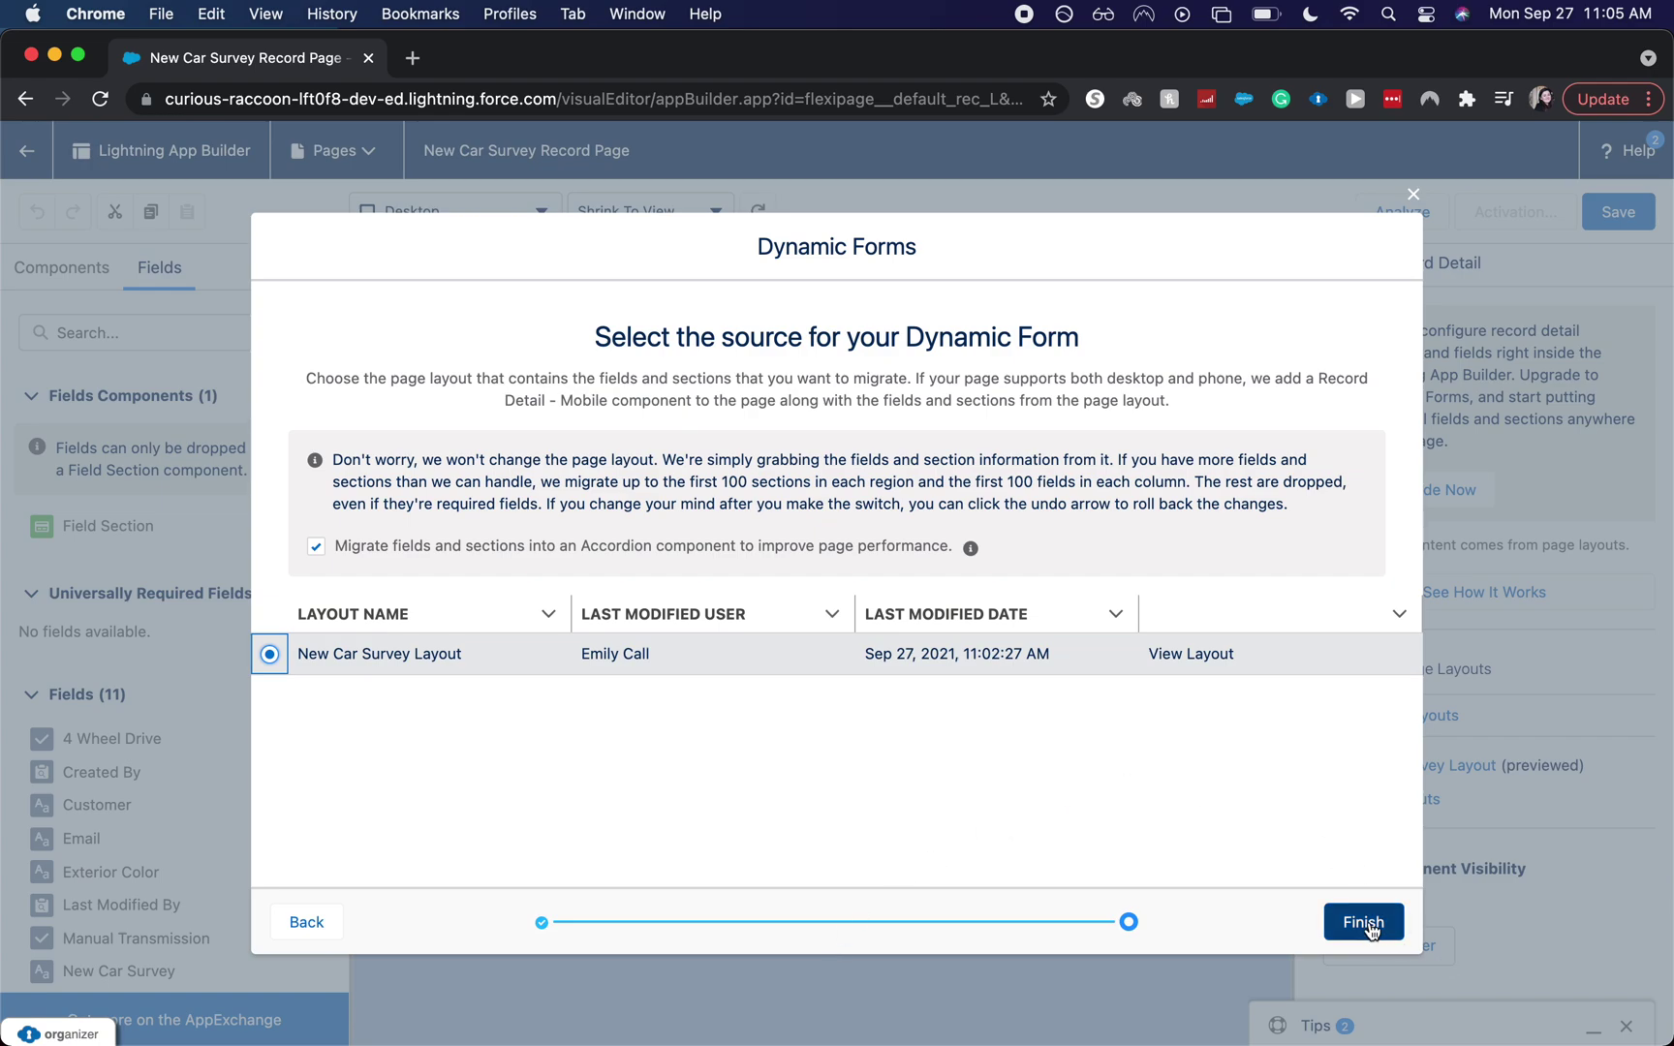
left_click(1366, 927)
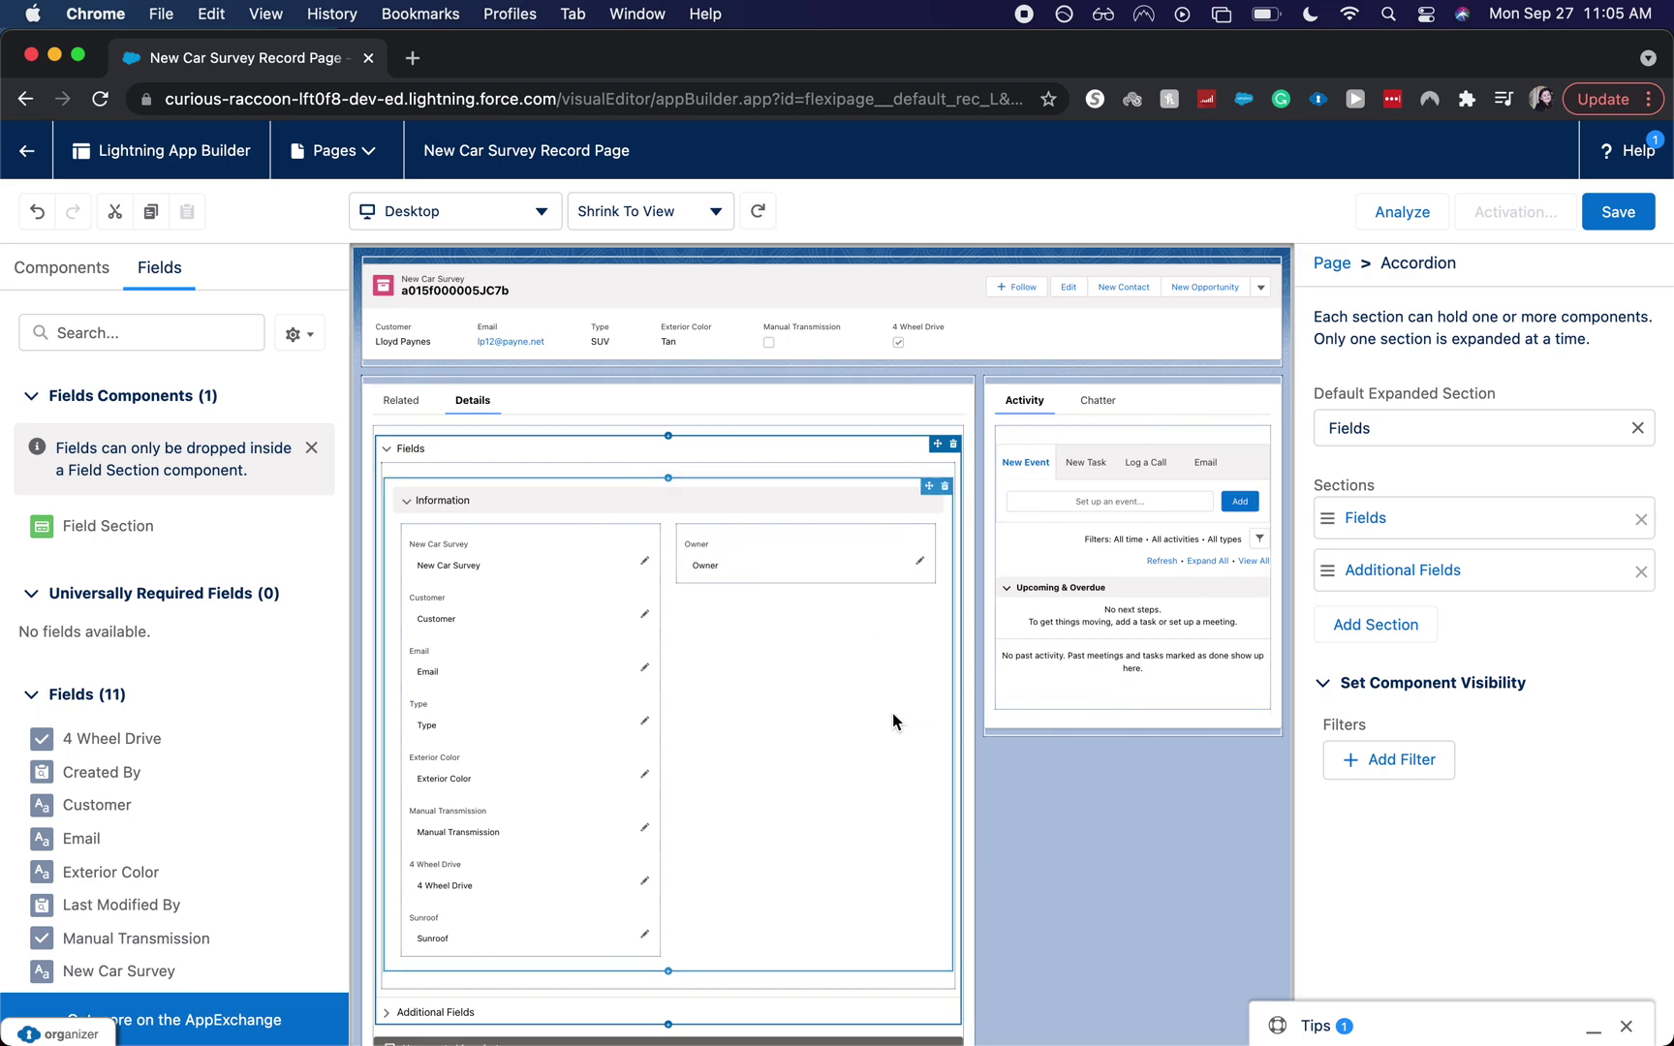
Set the Information section to 1 Column and drag 4 Wheel Drive directly below Type
left_click(869, 703)
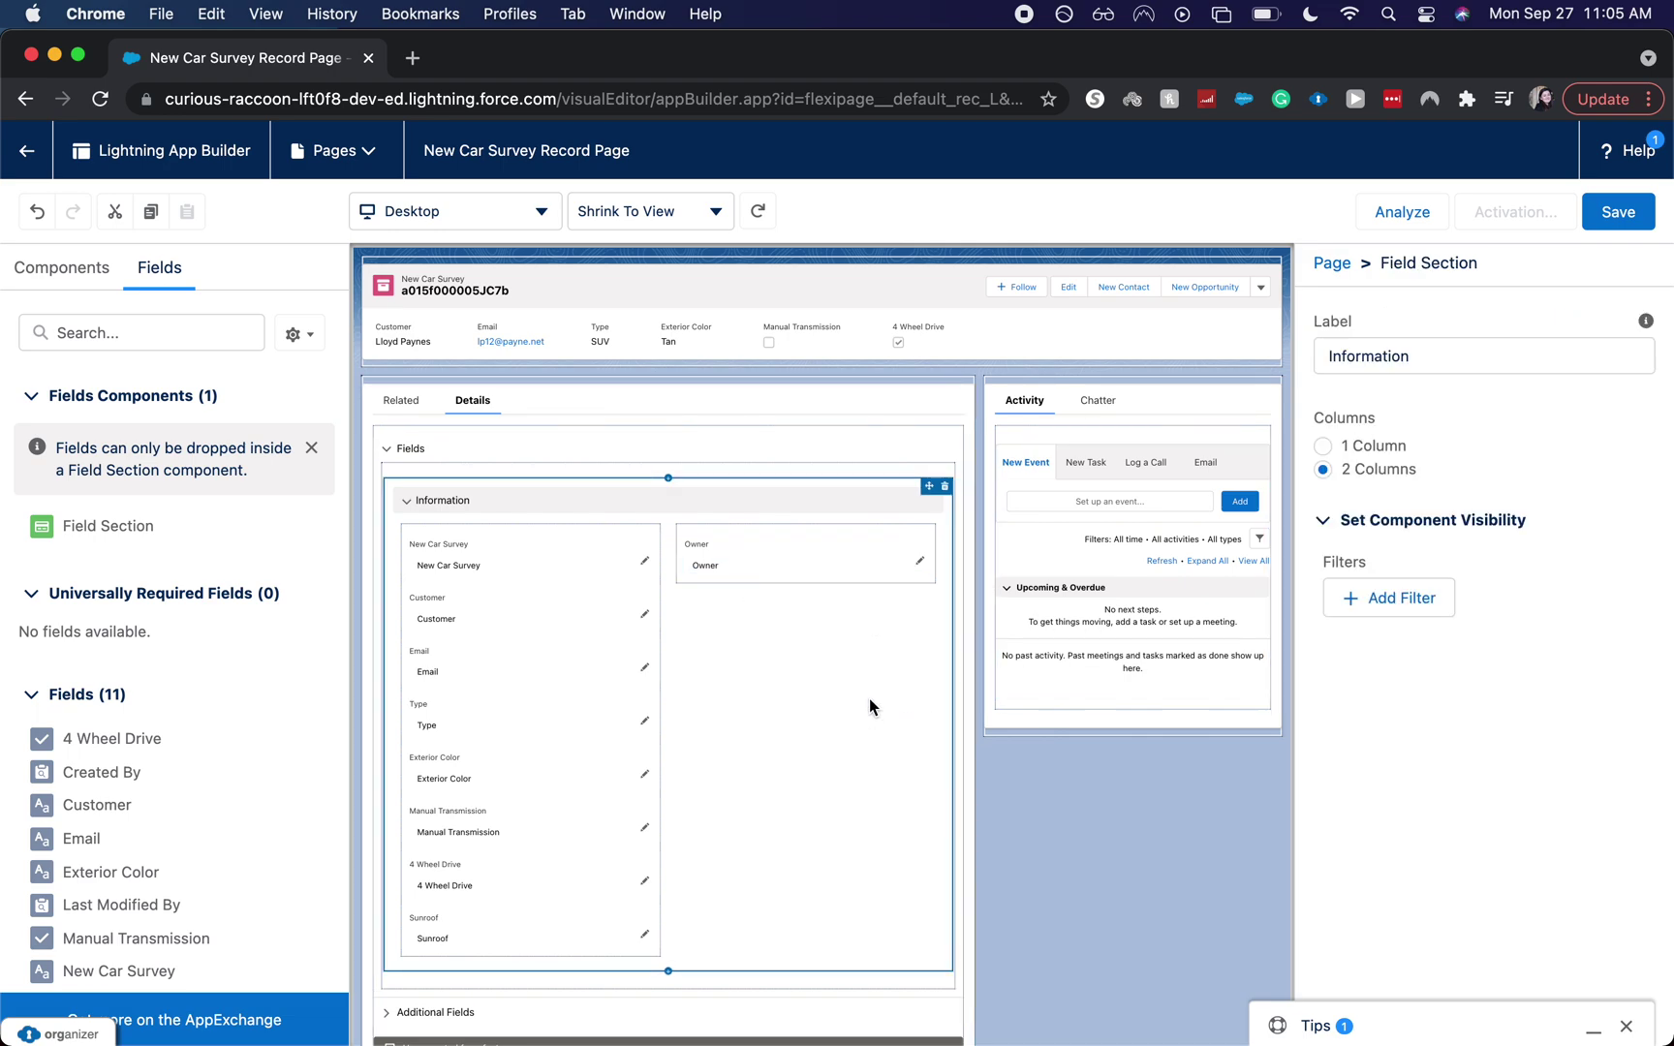
left_click(1323, 448)
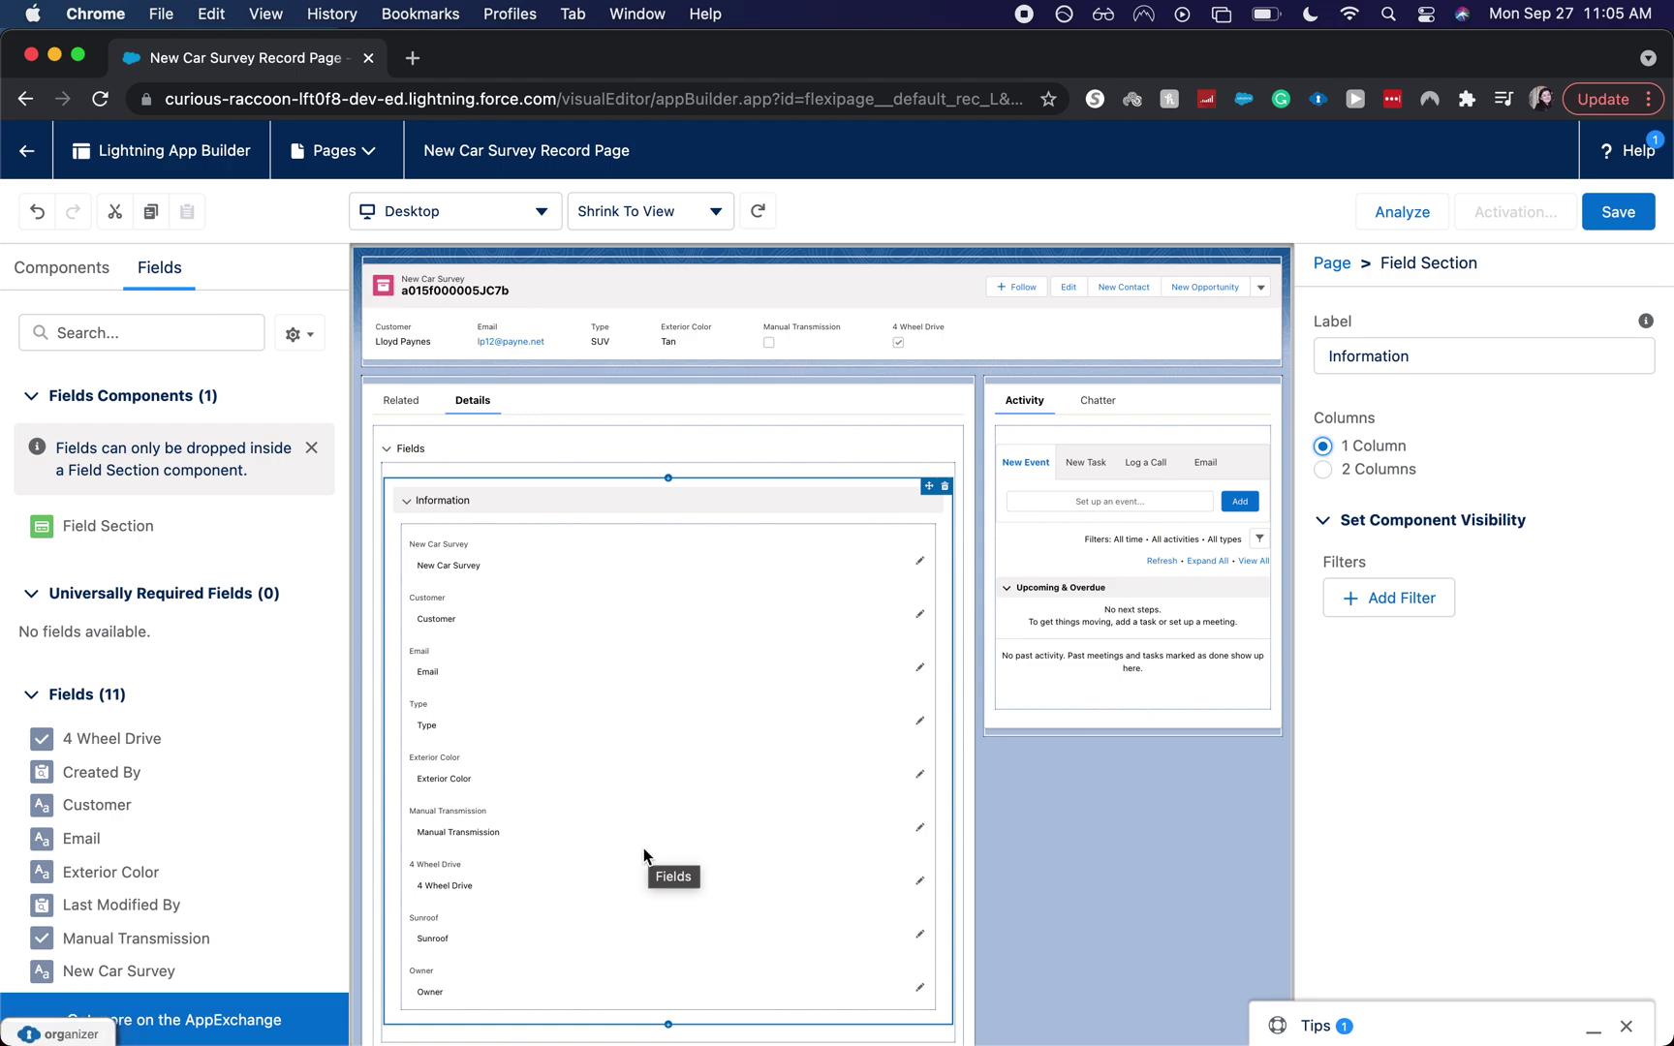
left_click(633, 857)
left_click_drag(633, 856, 629, 726)
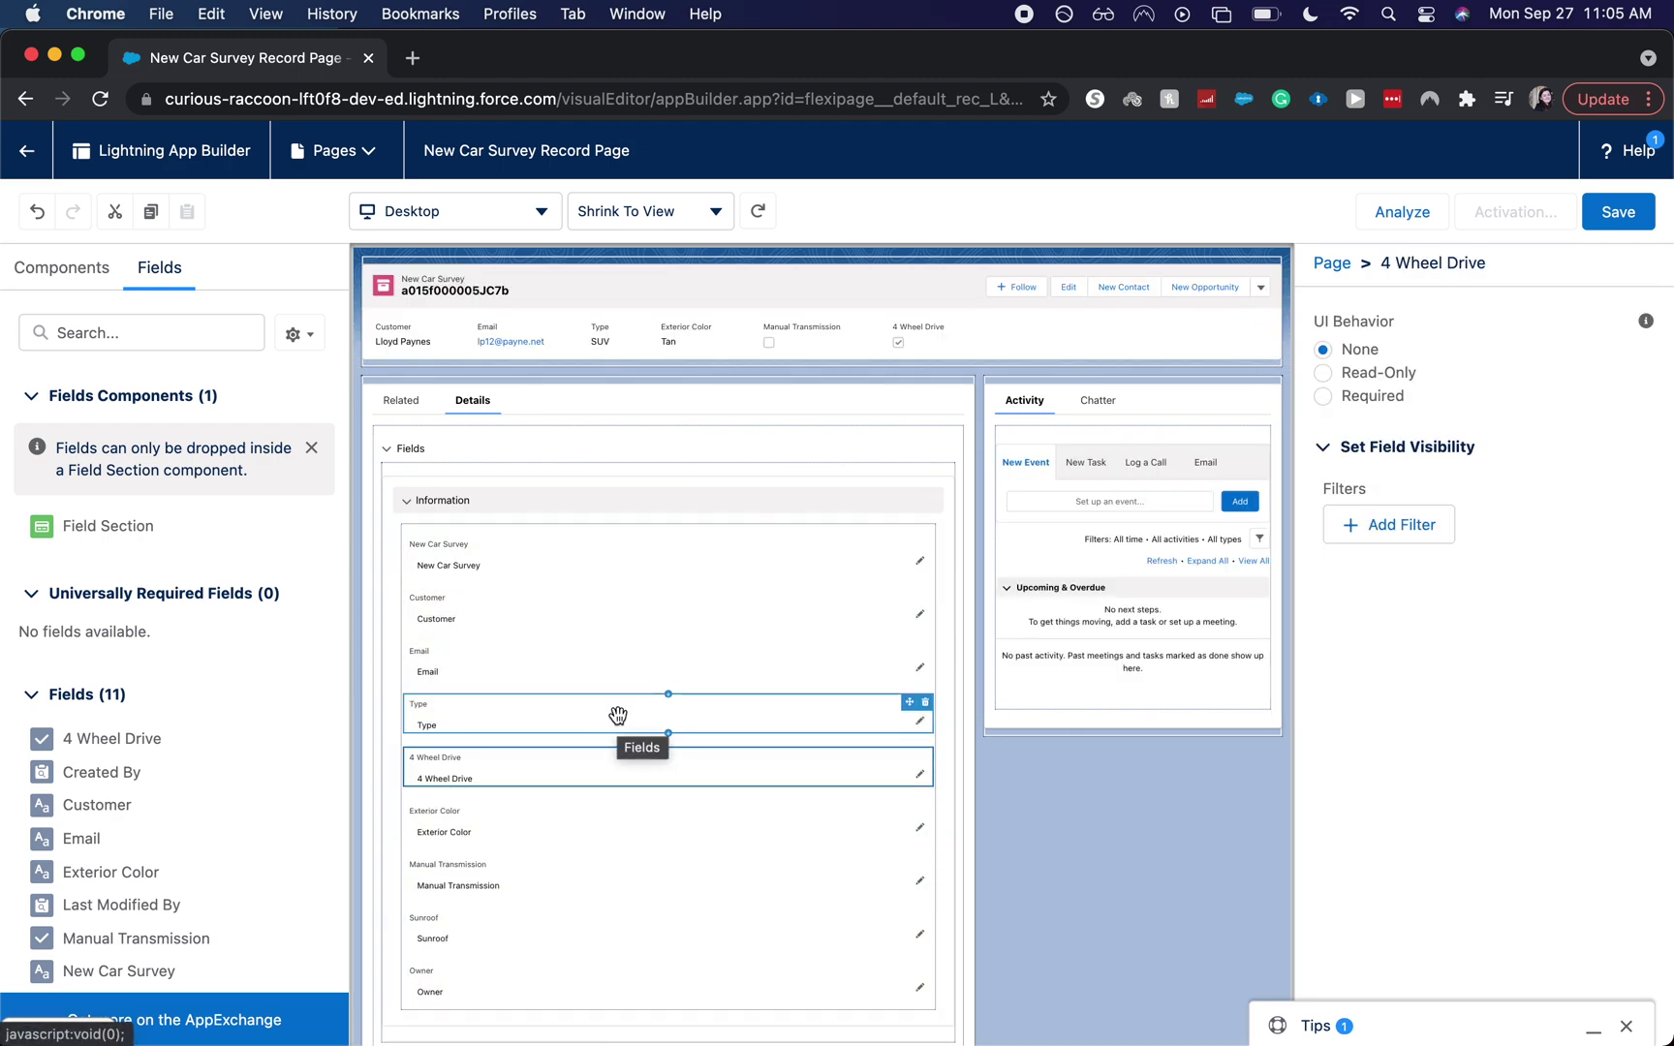
Add a 4 Wheel Drive Equal True visibility filter to the Type field
left_click(540, 719)
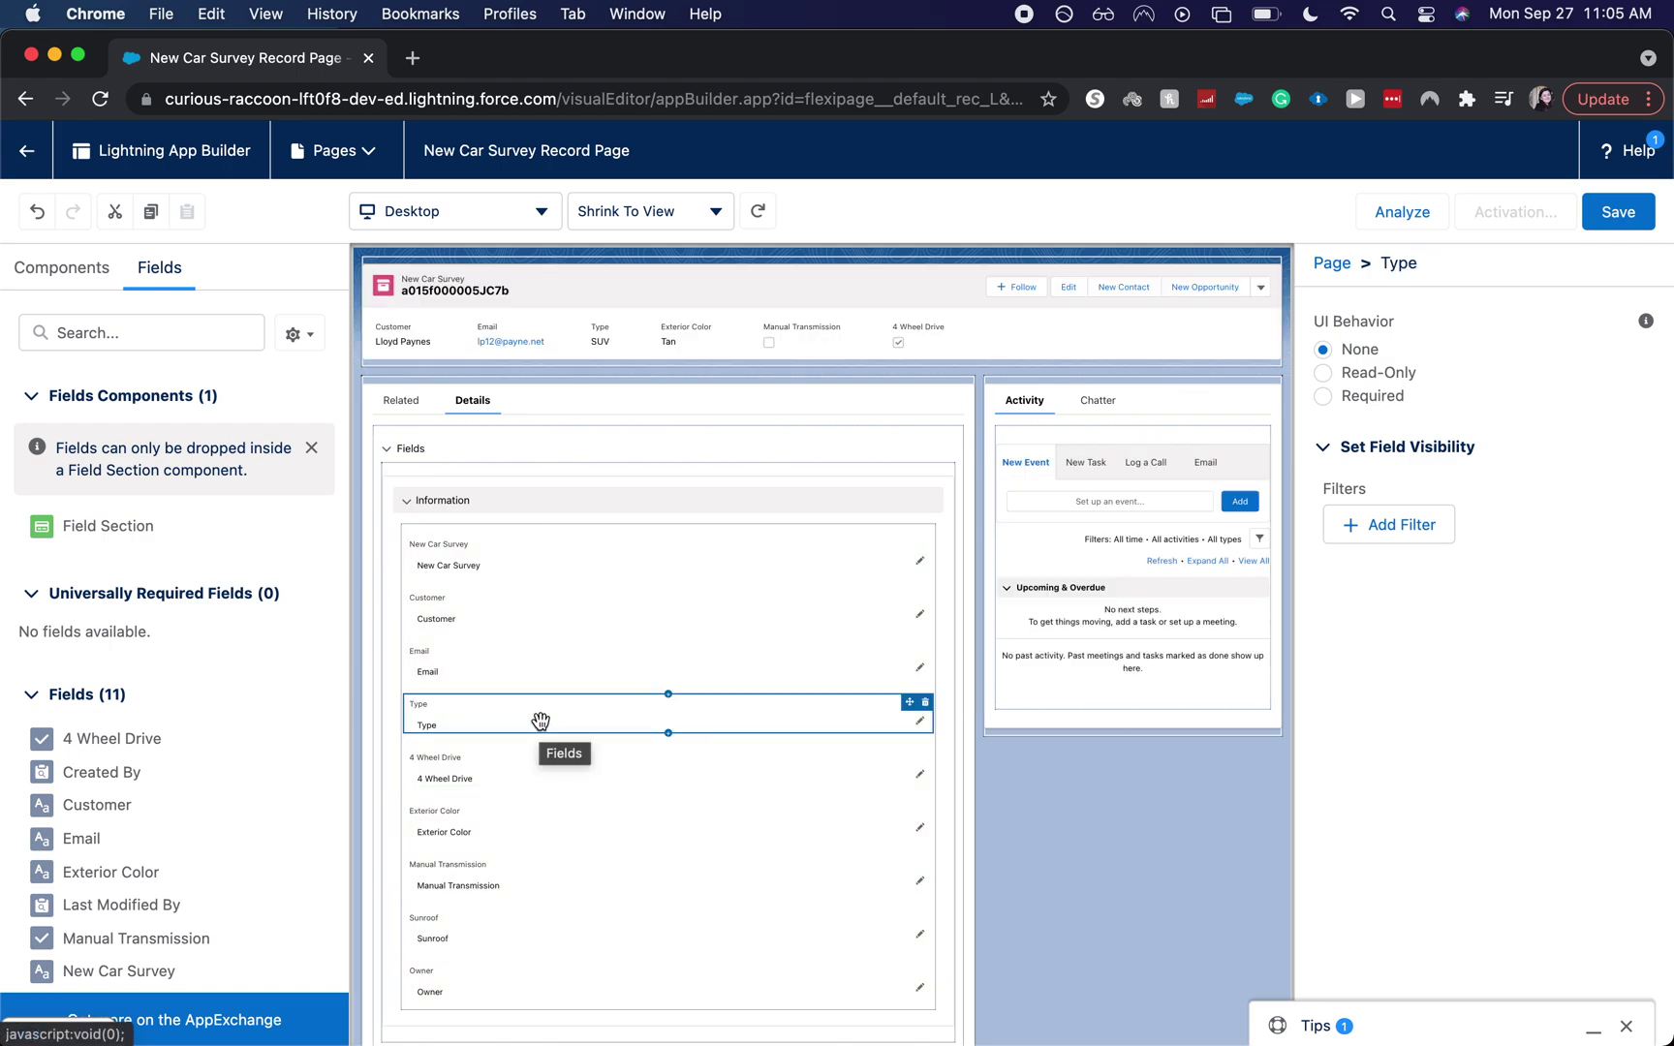
left_click(1436, 525)
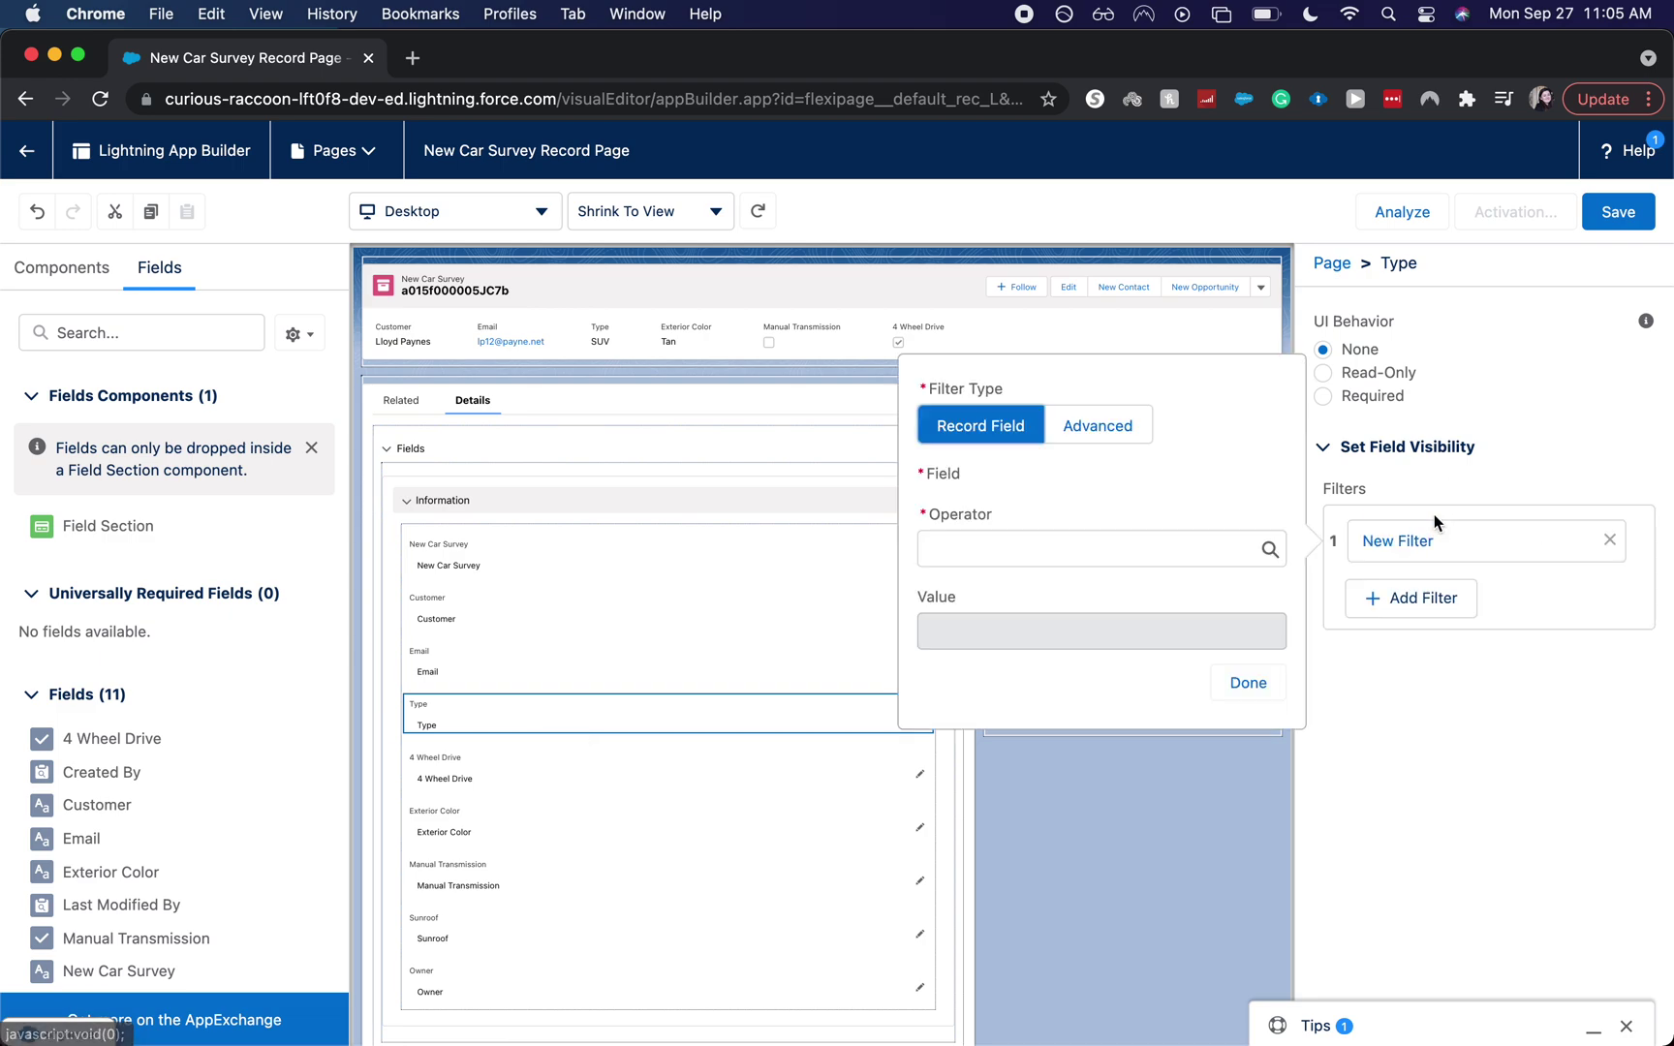
left_click(1075, 432)
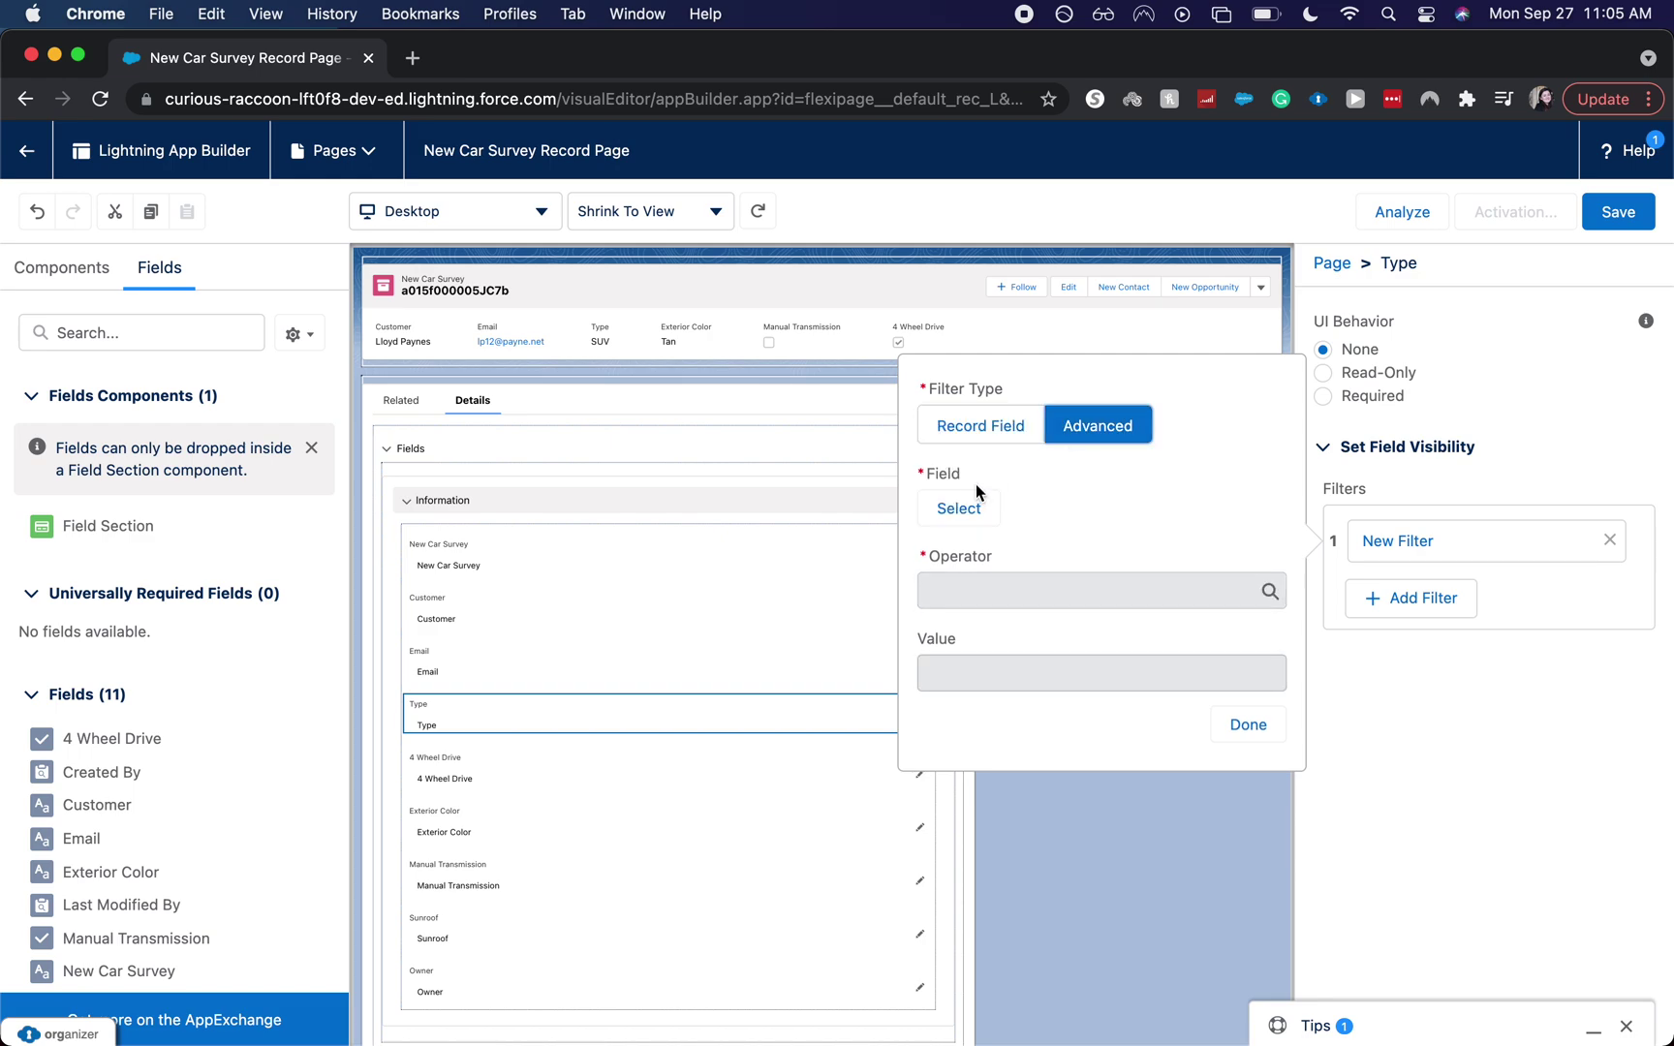
left_click(1258, 725)
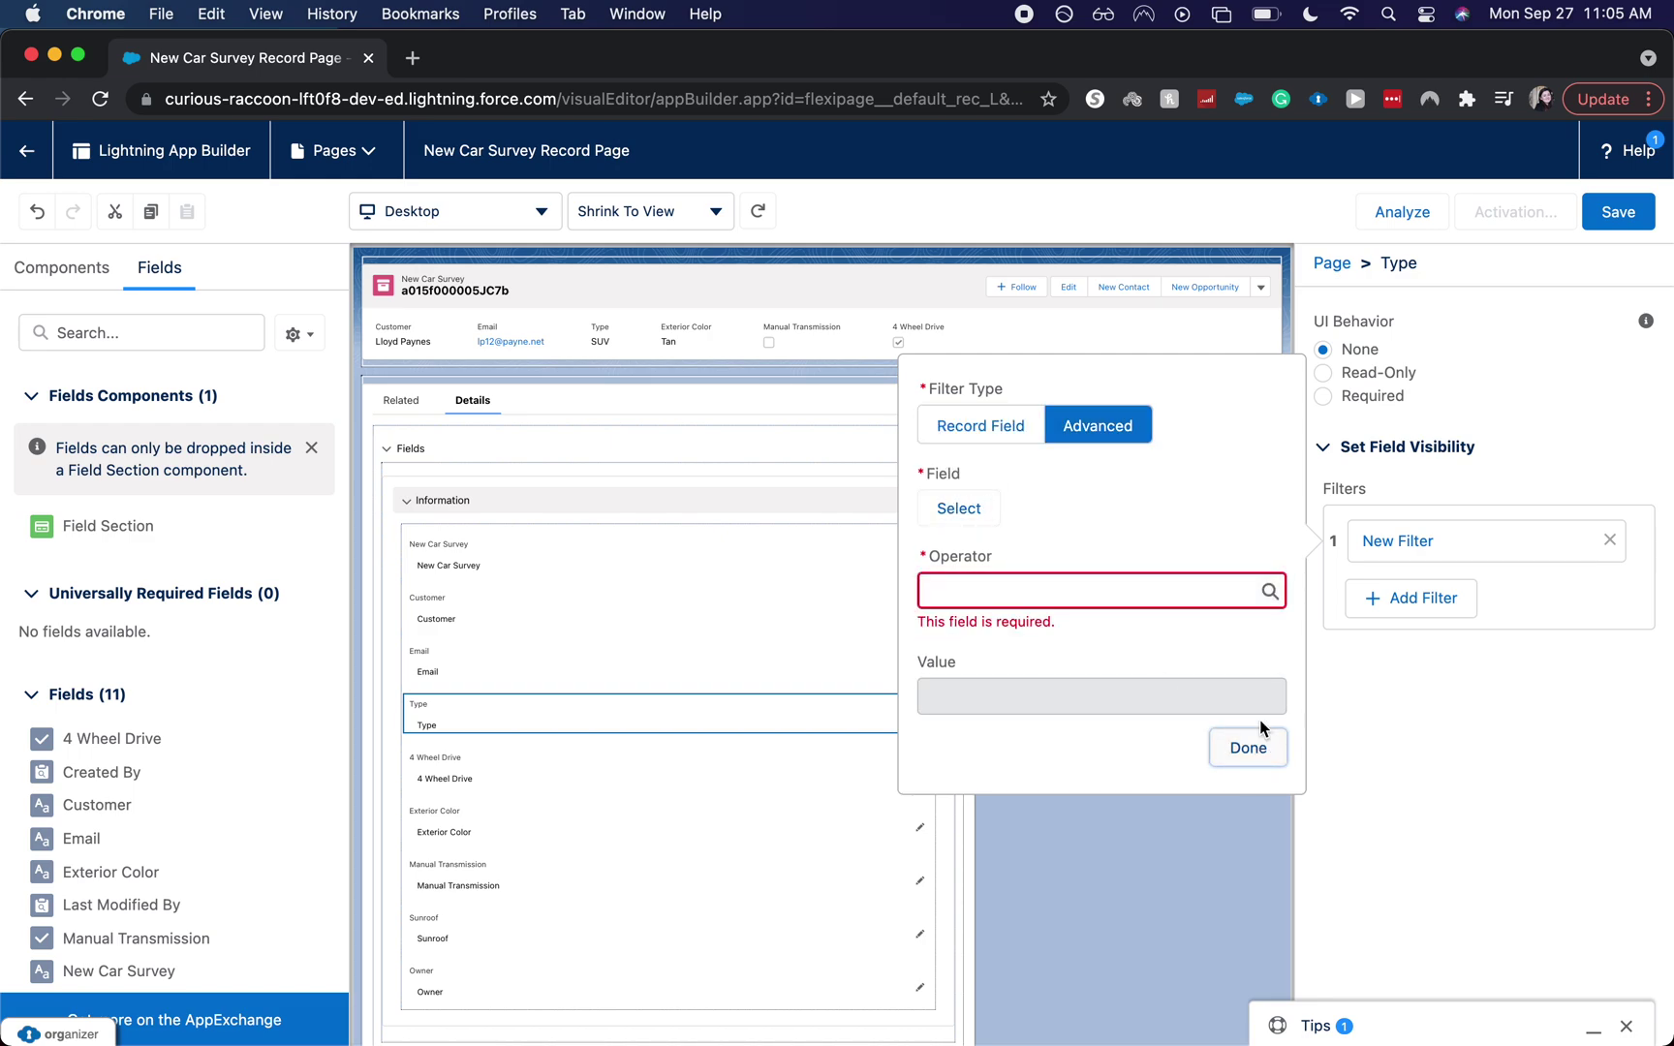
left_click(1014, 438)
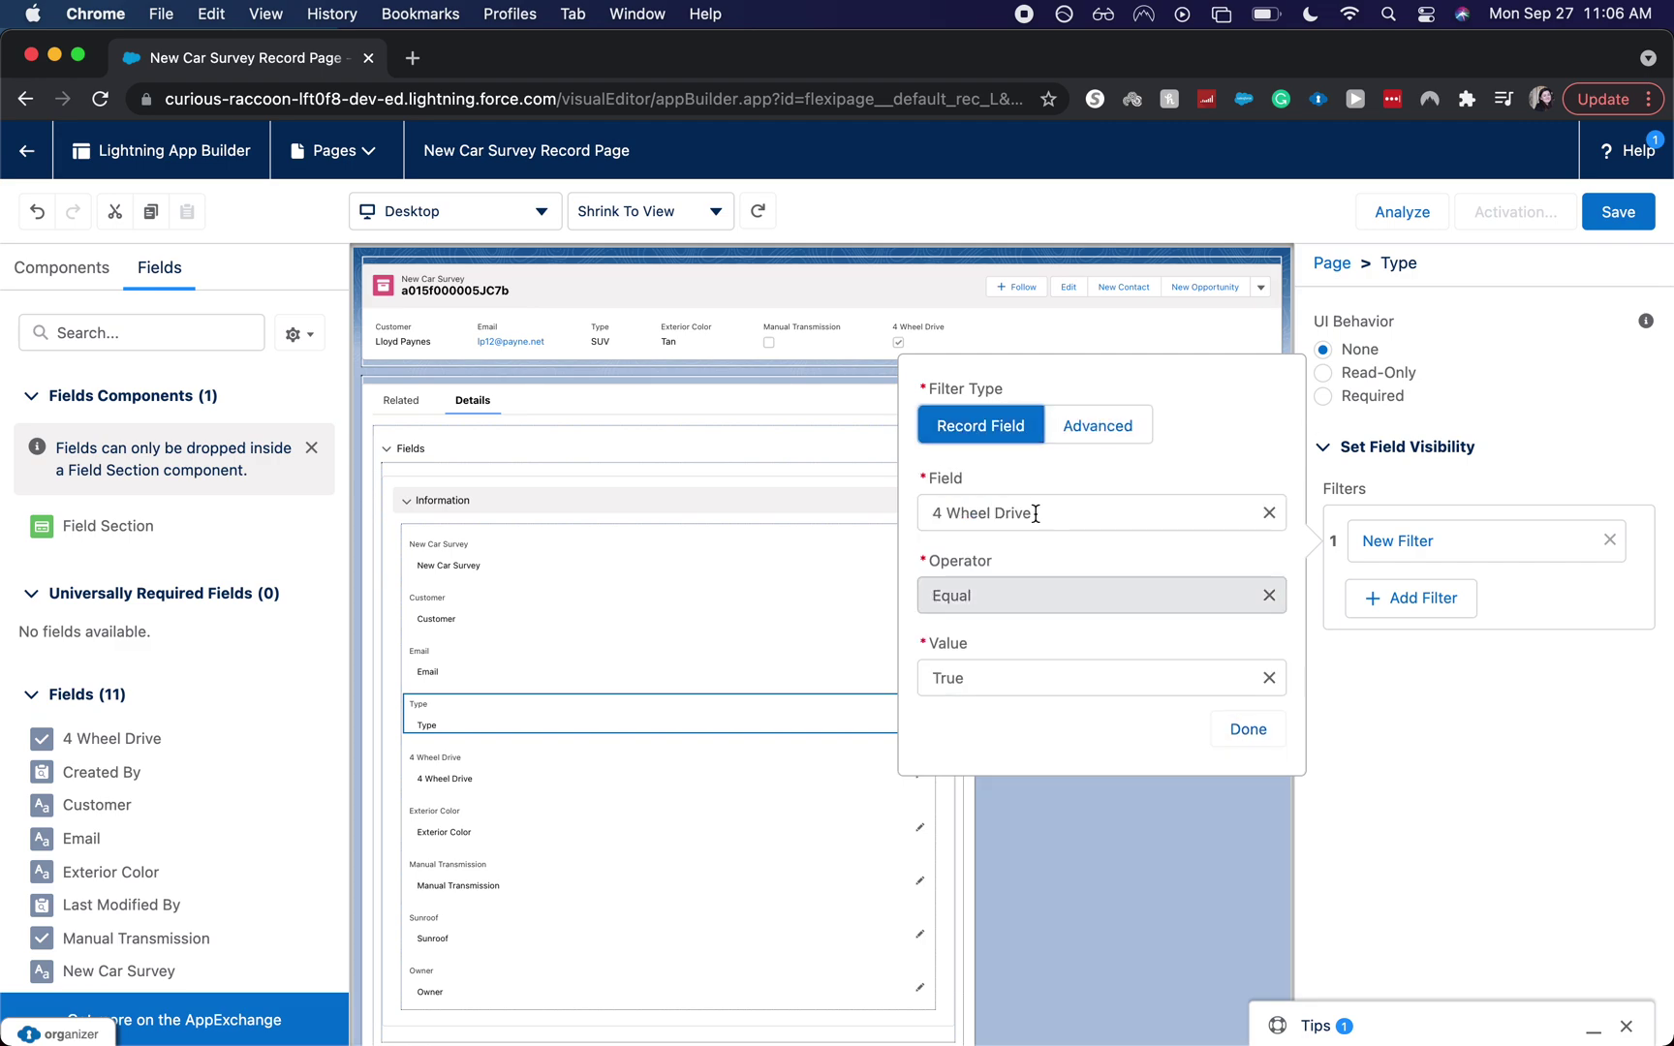
left_click(1245, 729)
Give 4 Wheel Drive a Record > Type Equal SUV visibility filter and start a second filter
left_click(747, 767)
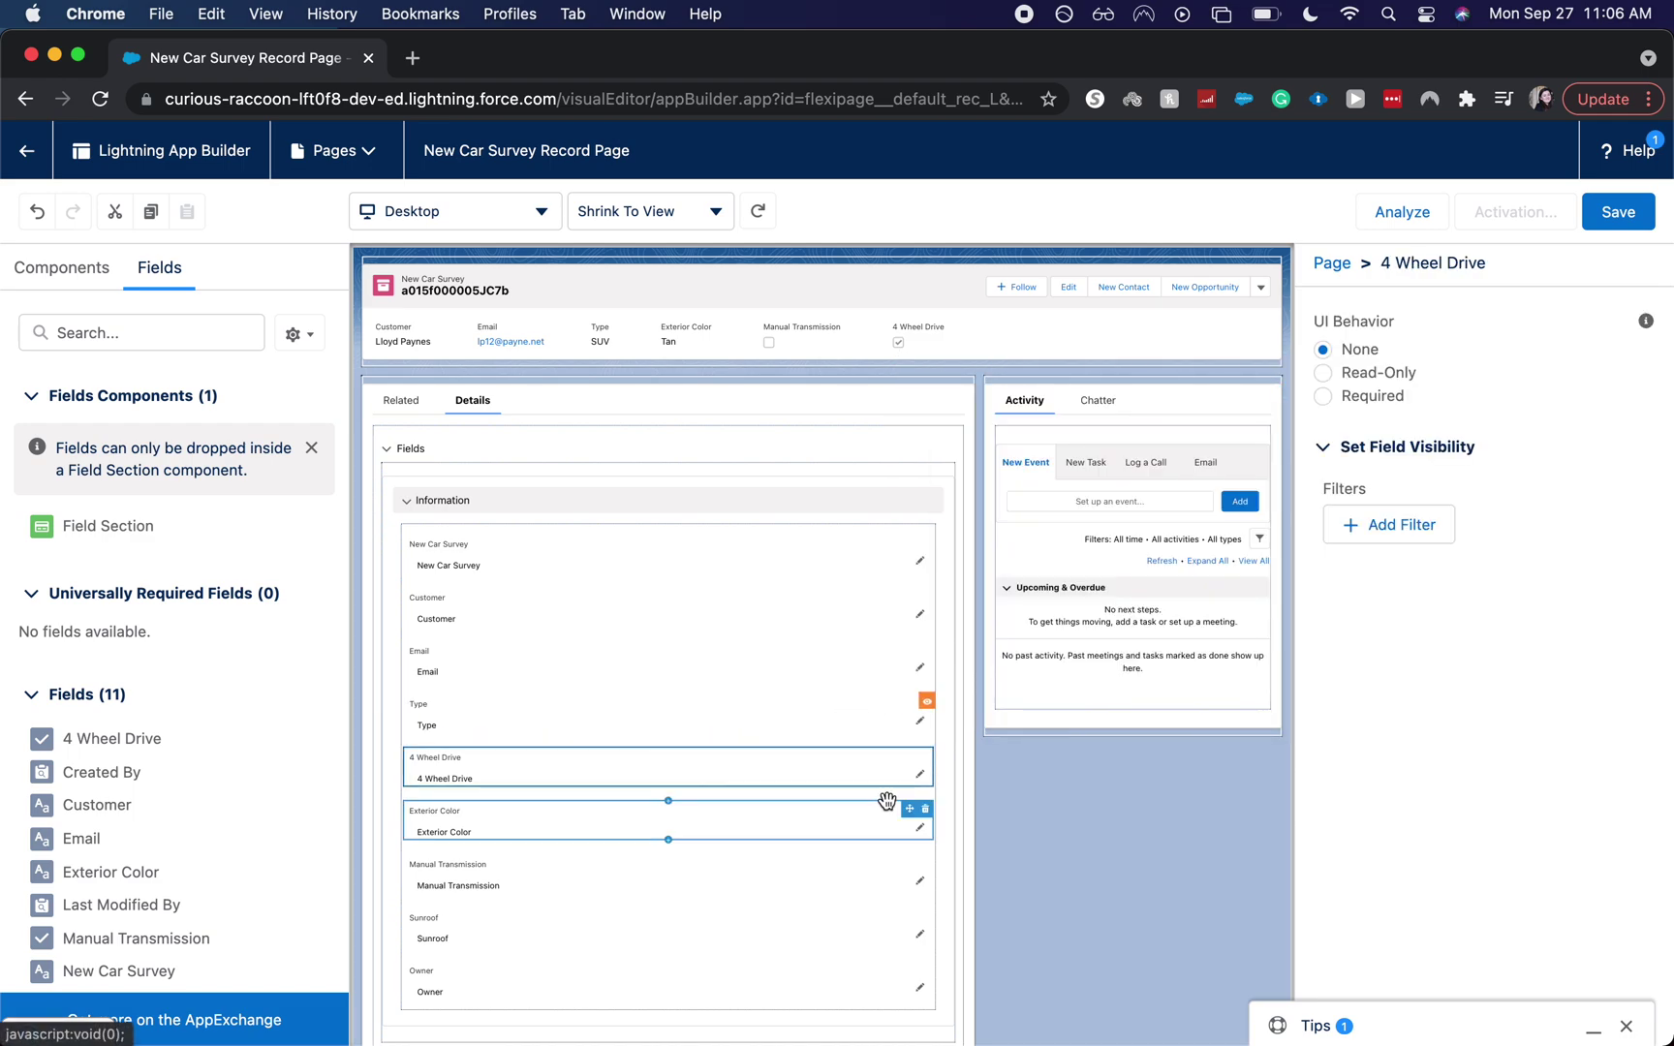
left_click(1377, 526)
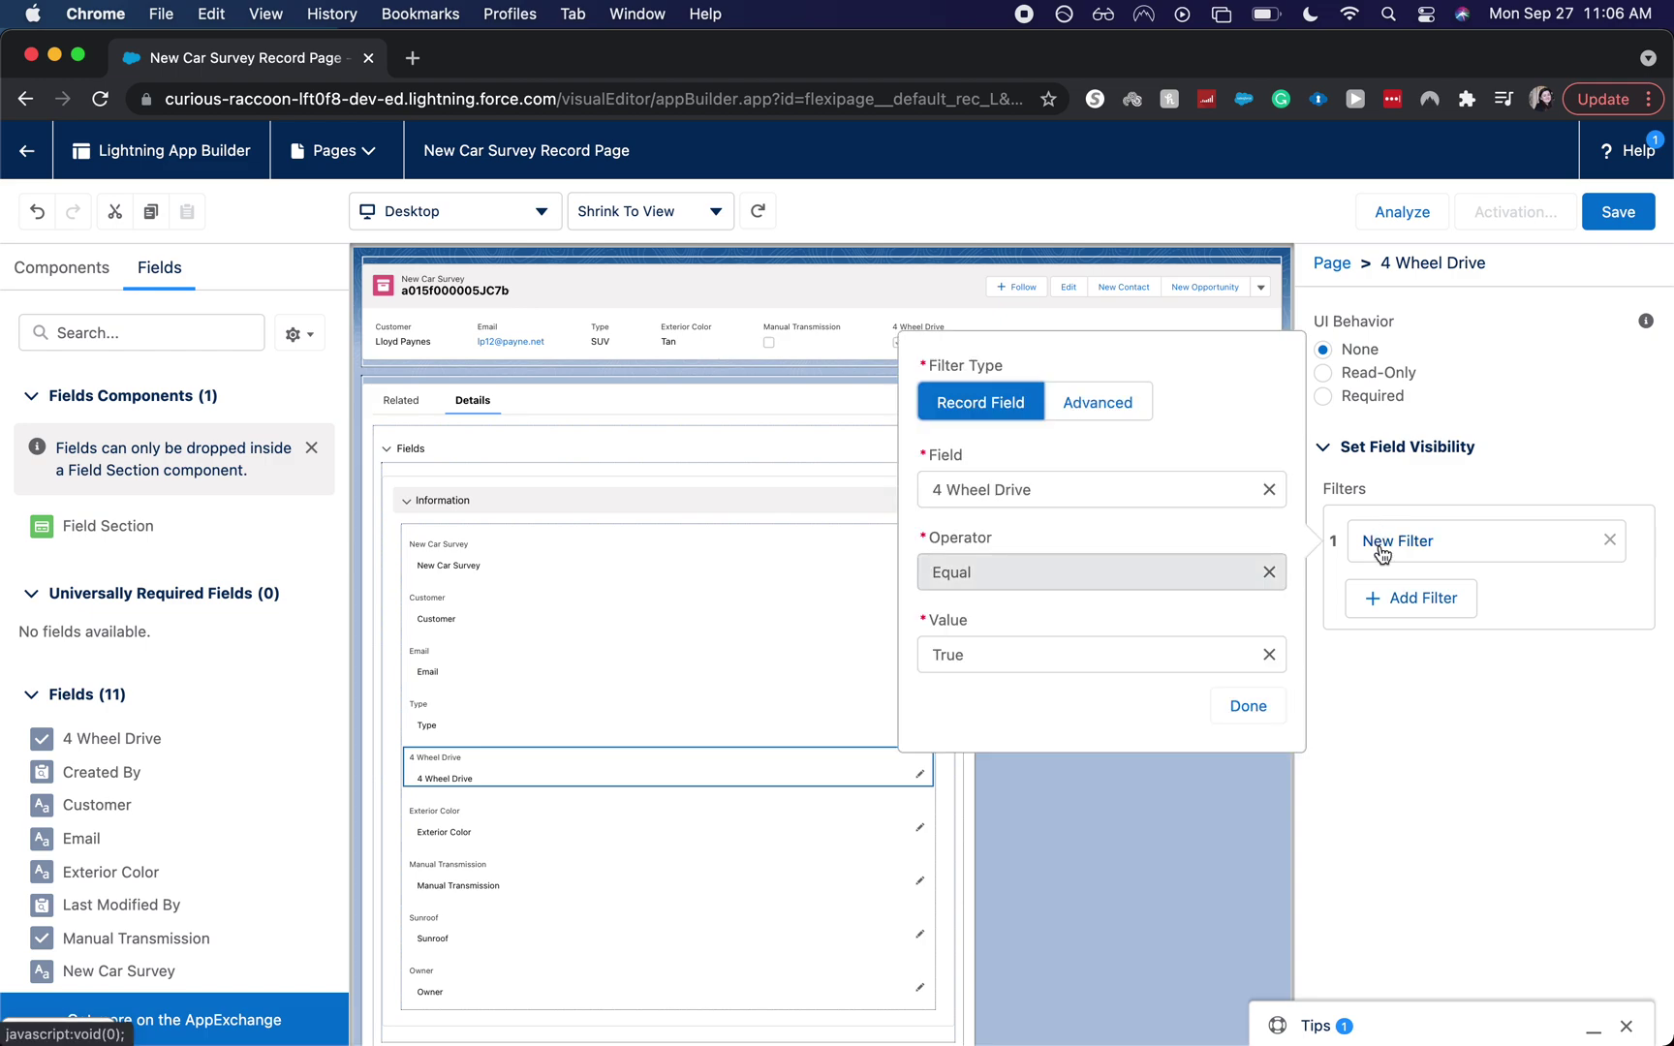
left_click(1099, 424)
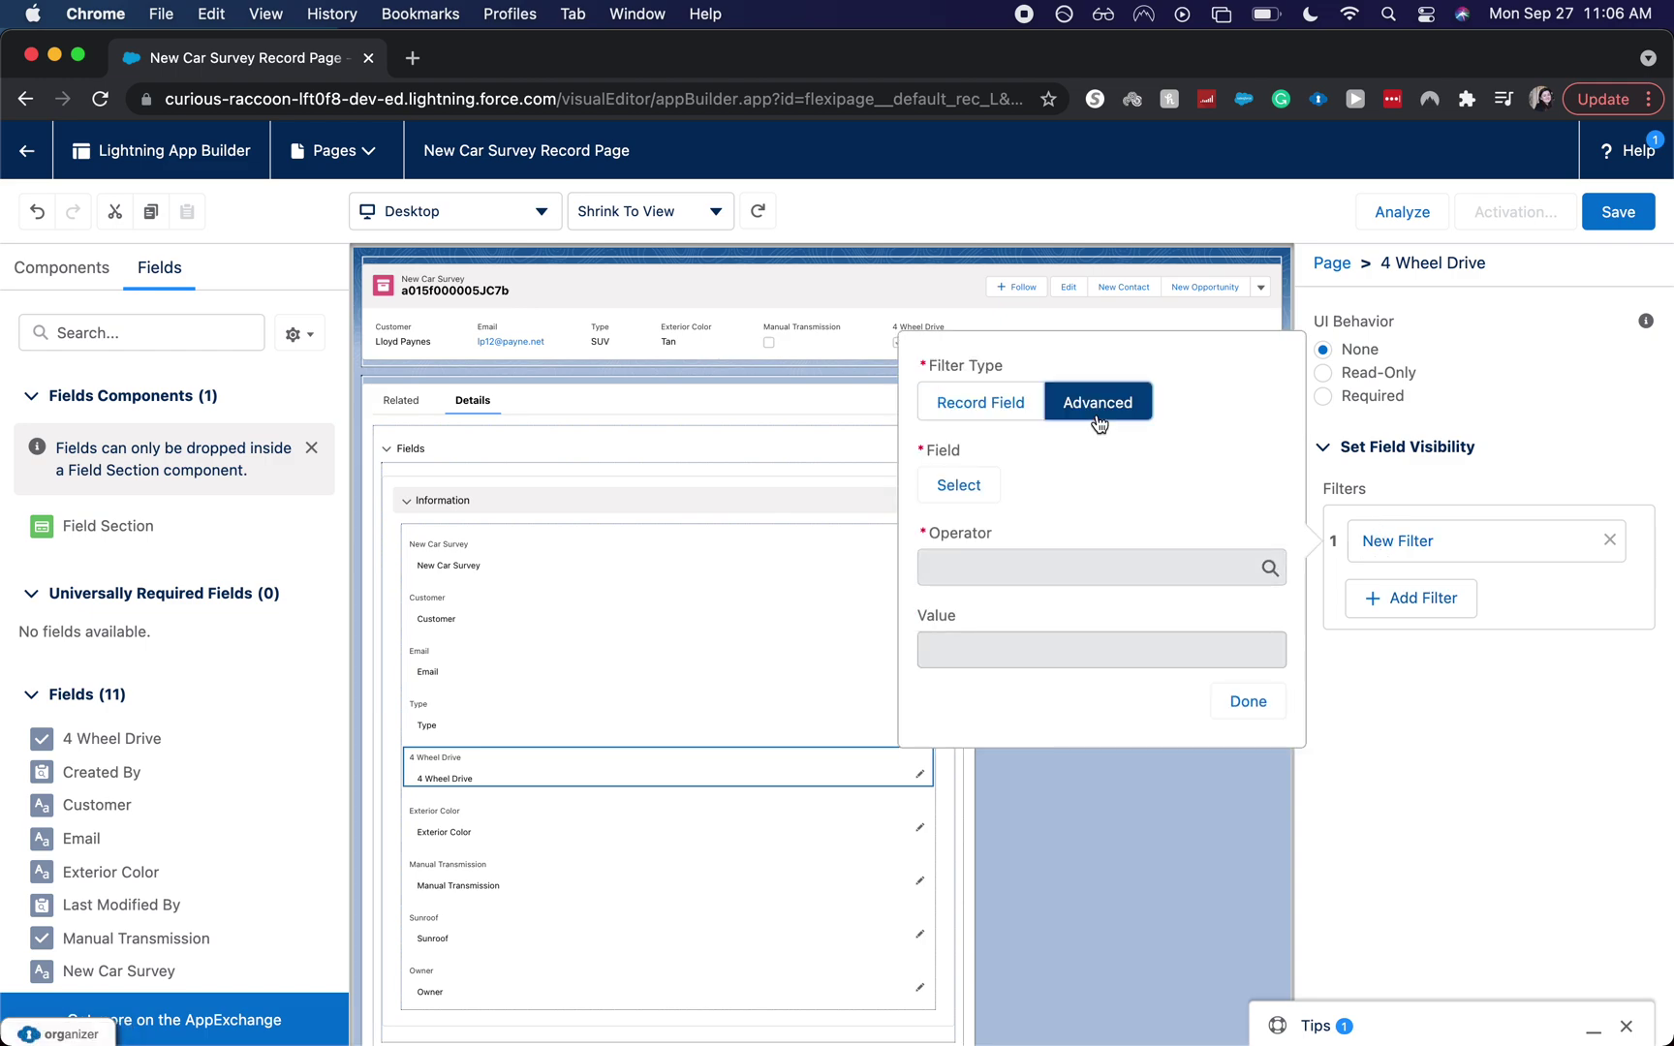
left_click(1002, 401)
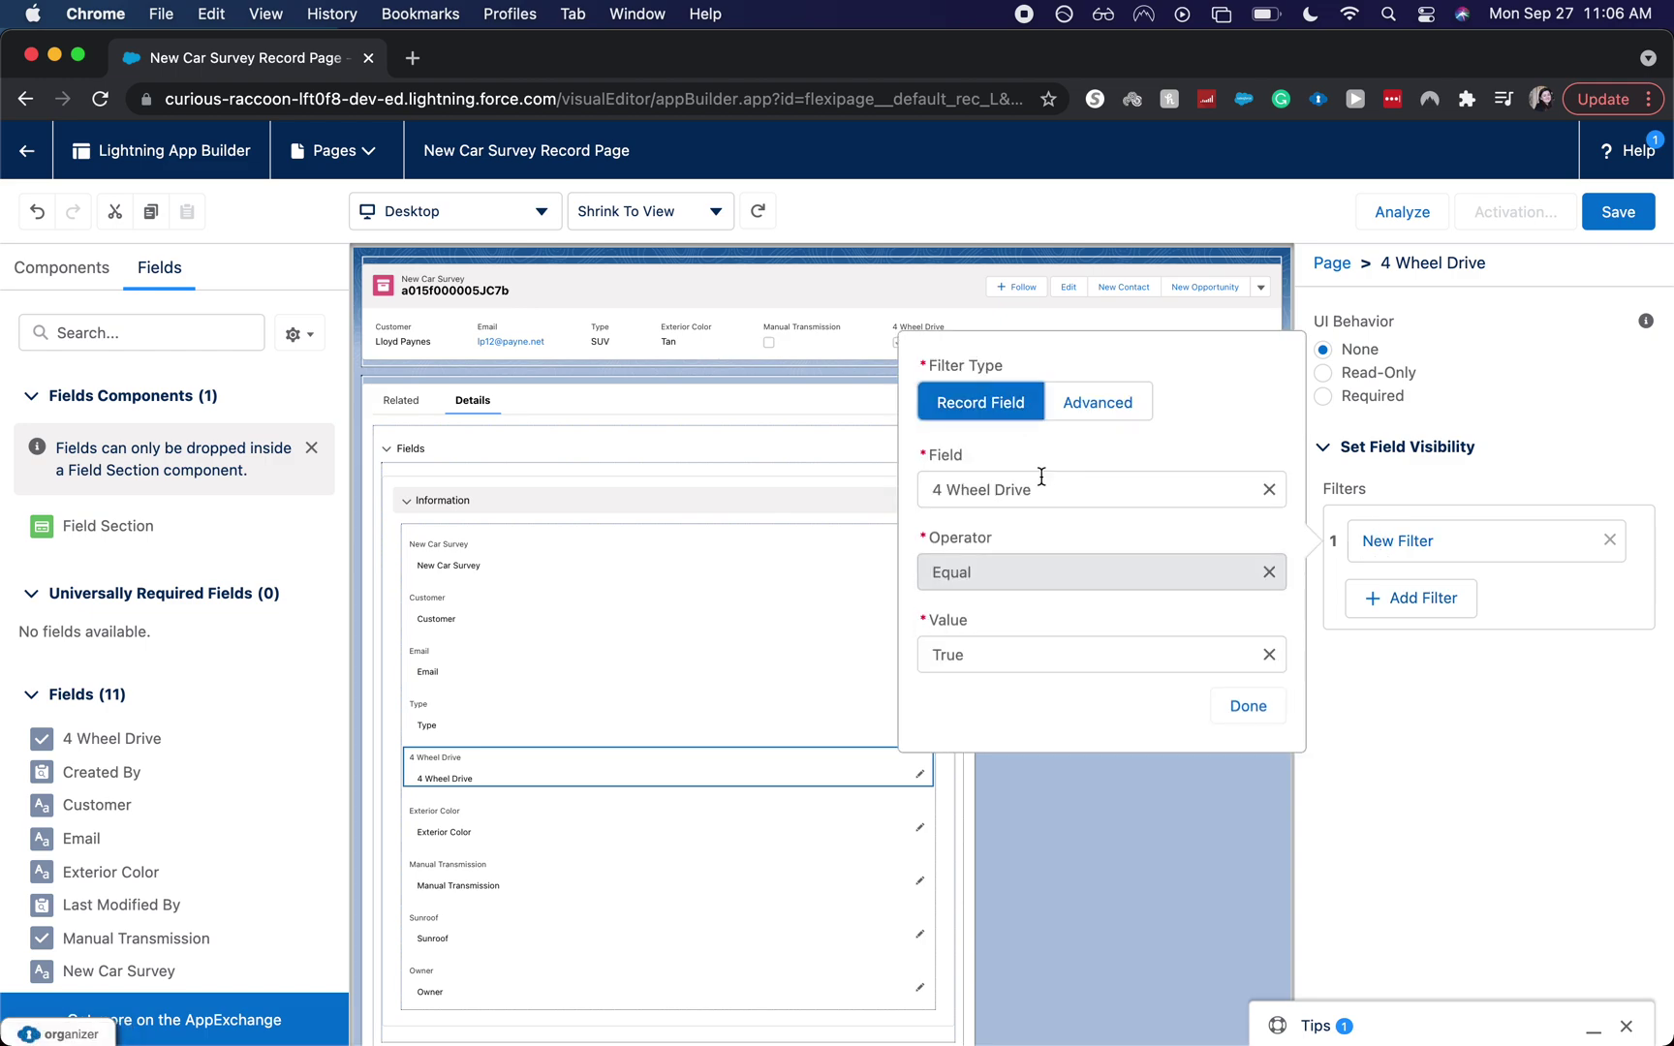
left_click(1269, 489)
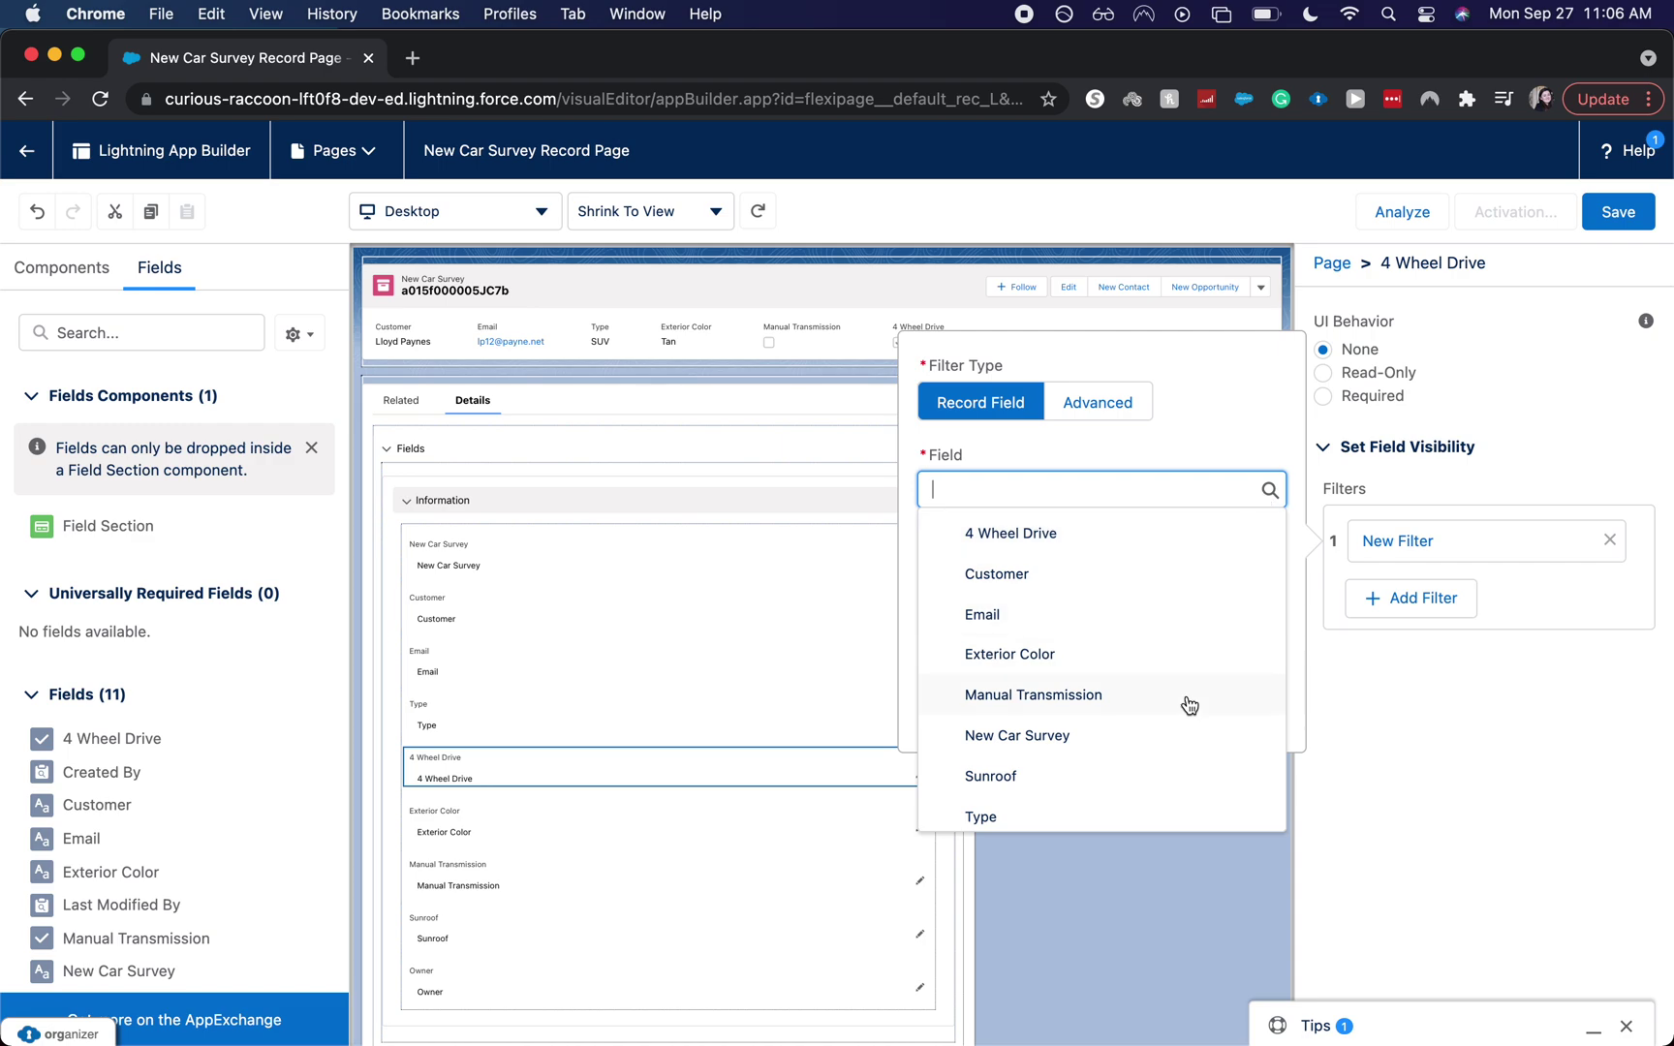
left_click(1161, 819)
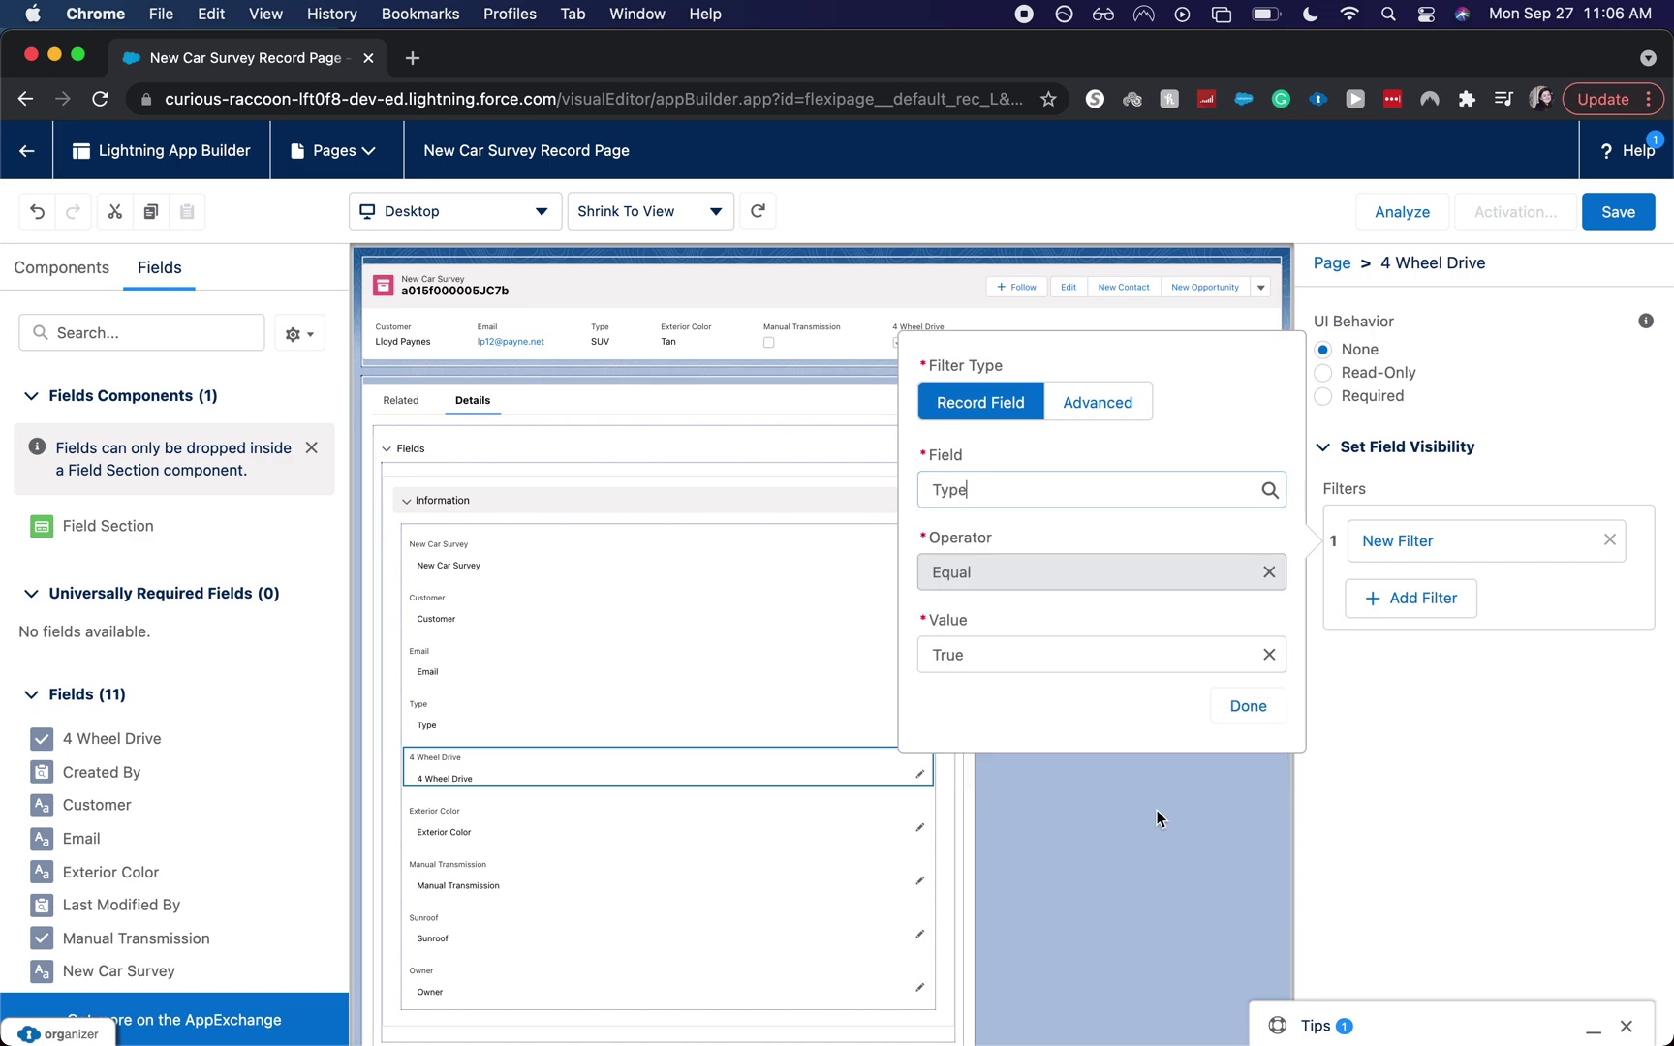
left_click(1094, 642)
left_click(1070, 781)
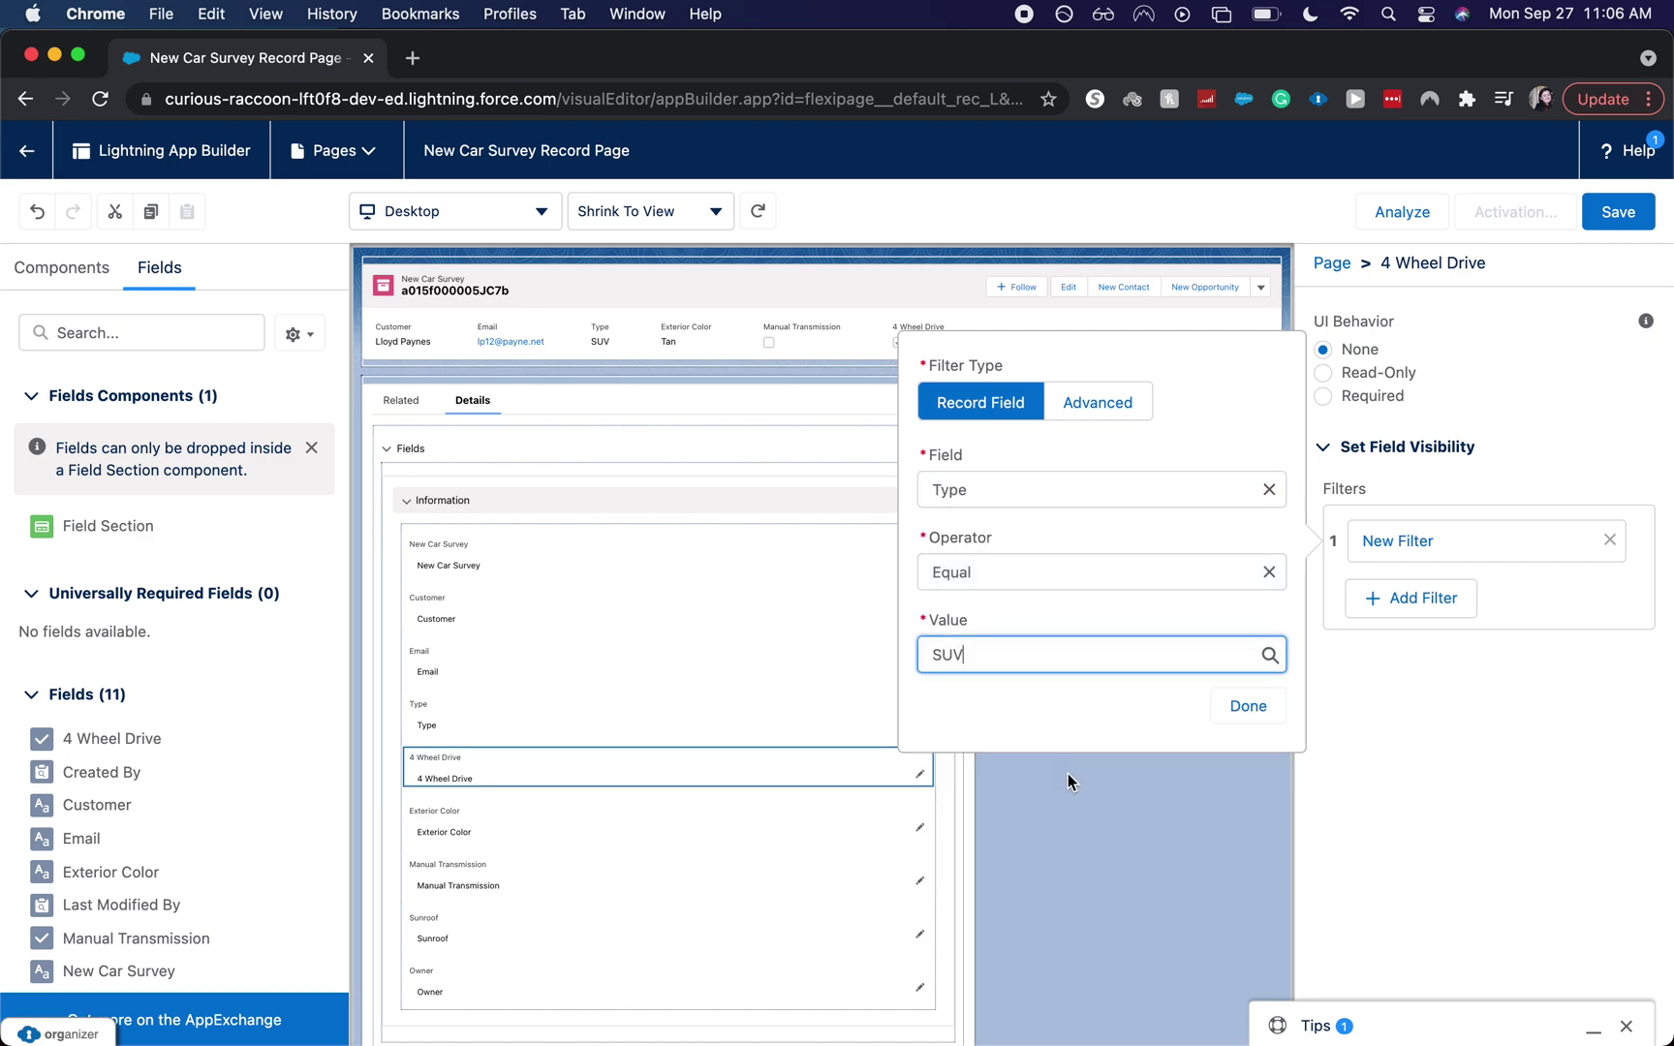
left_click(1240, 708)
left_click(1410, 608)
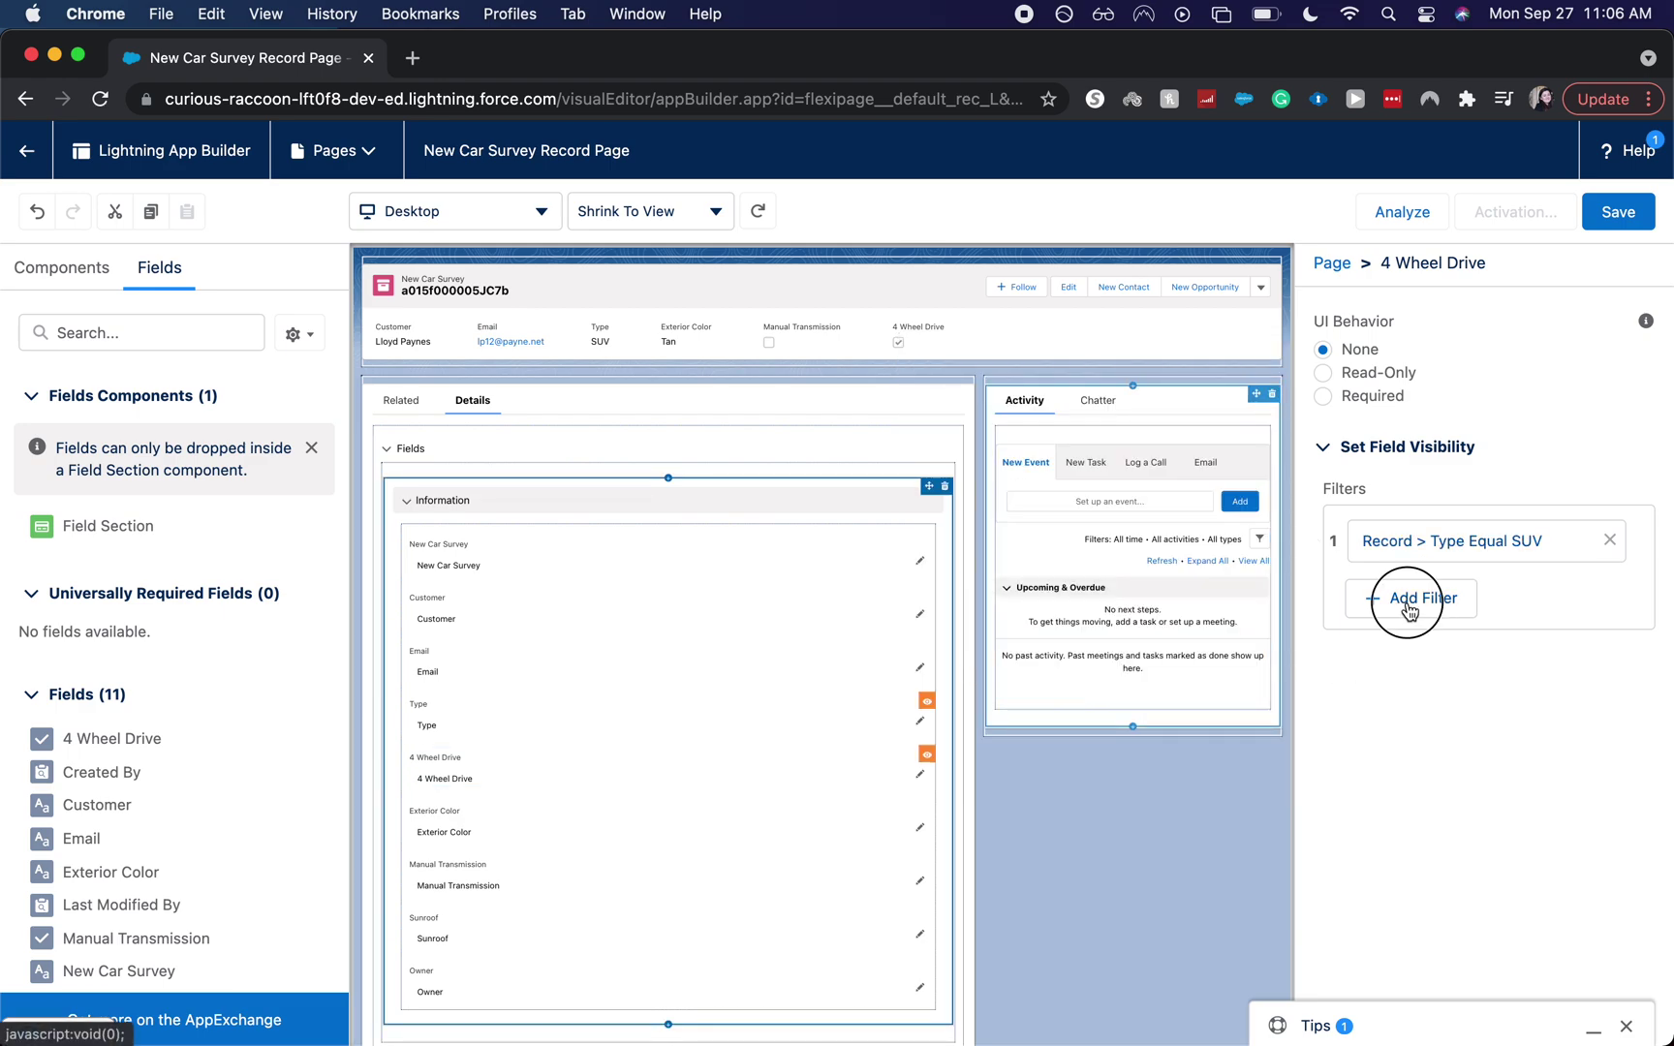
left_click(960, 542)
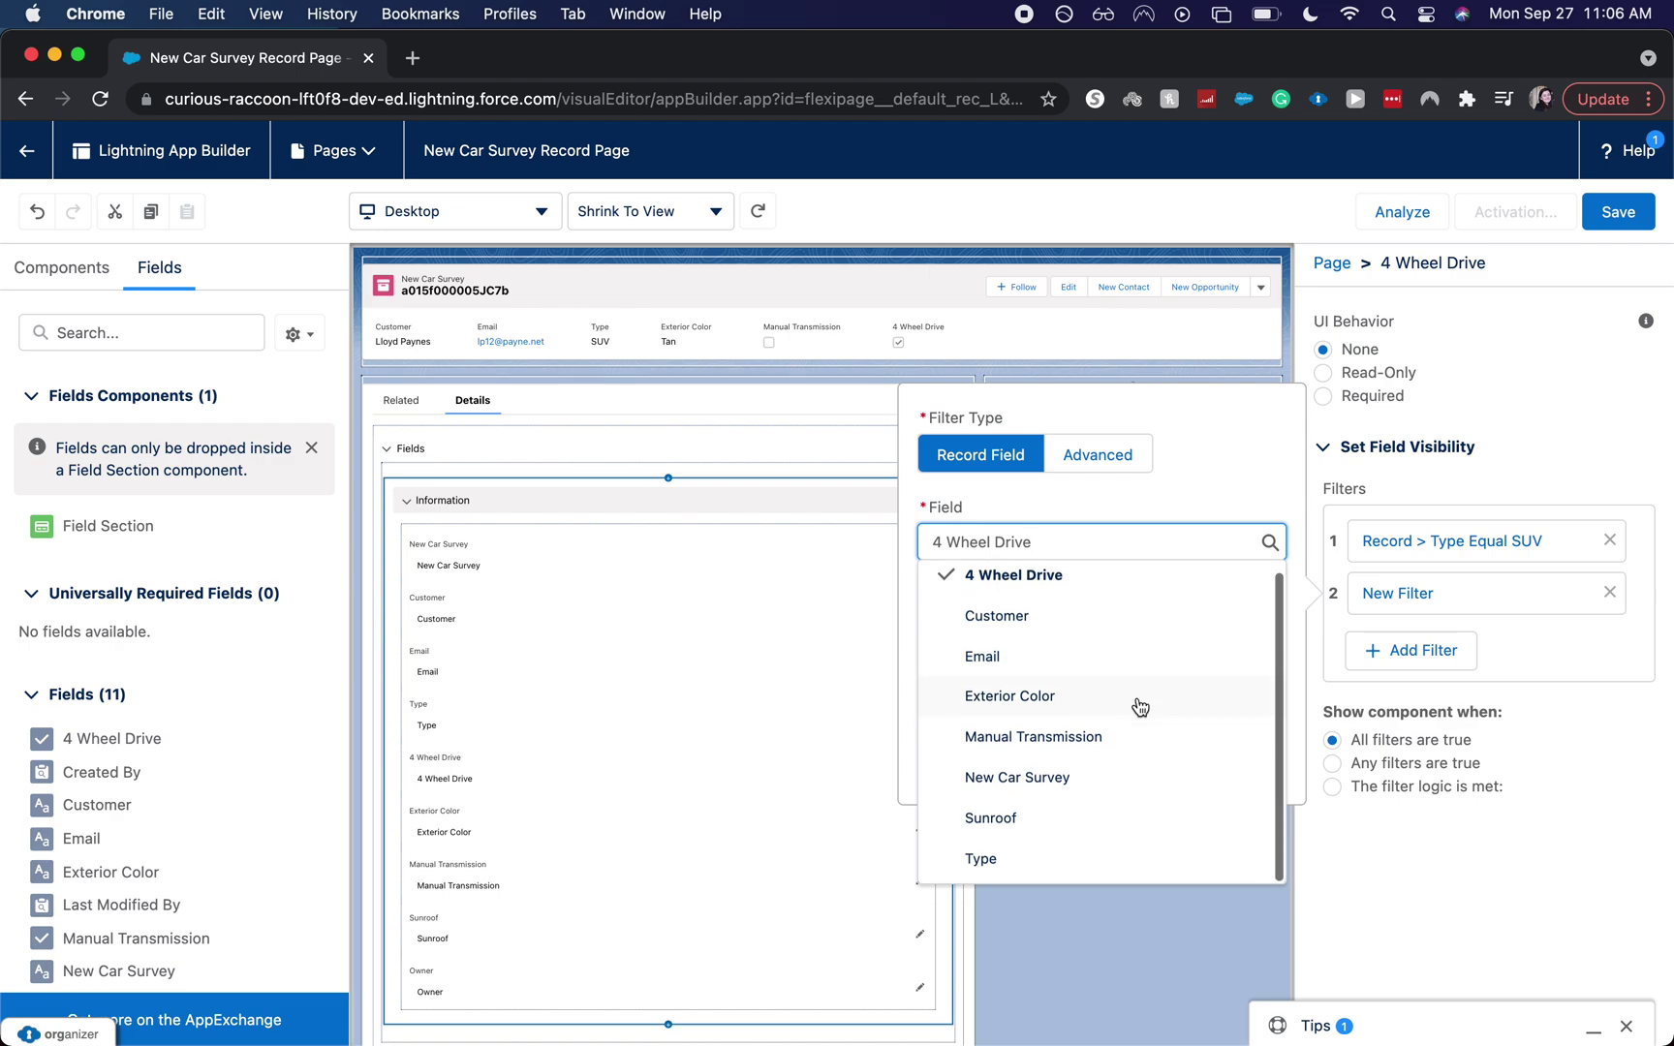
Add a Type Equal Truck filter, set 'Any filters are true', and save the page
left_click(1158, 856)
left_click(1116, 726)
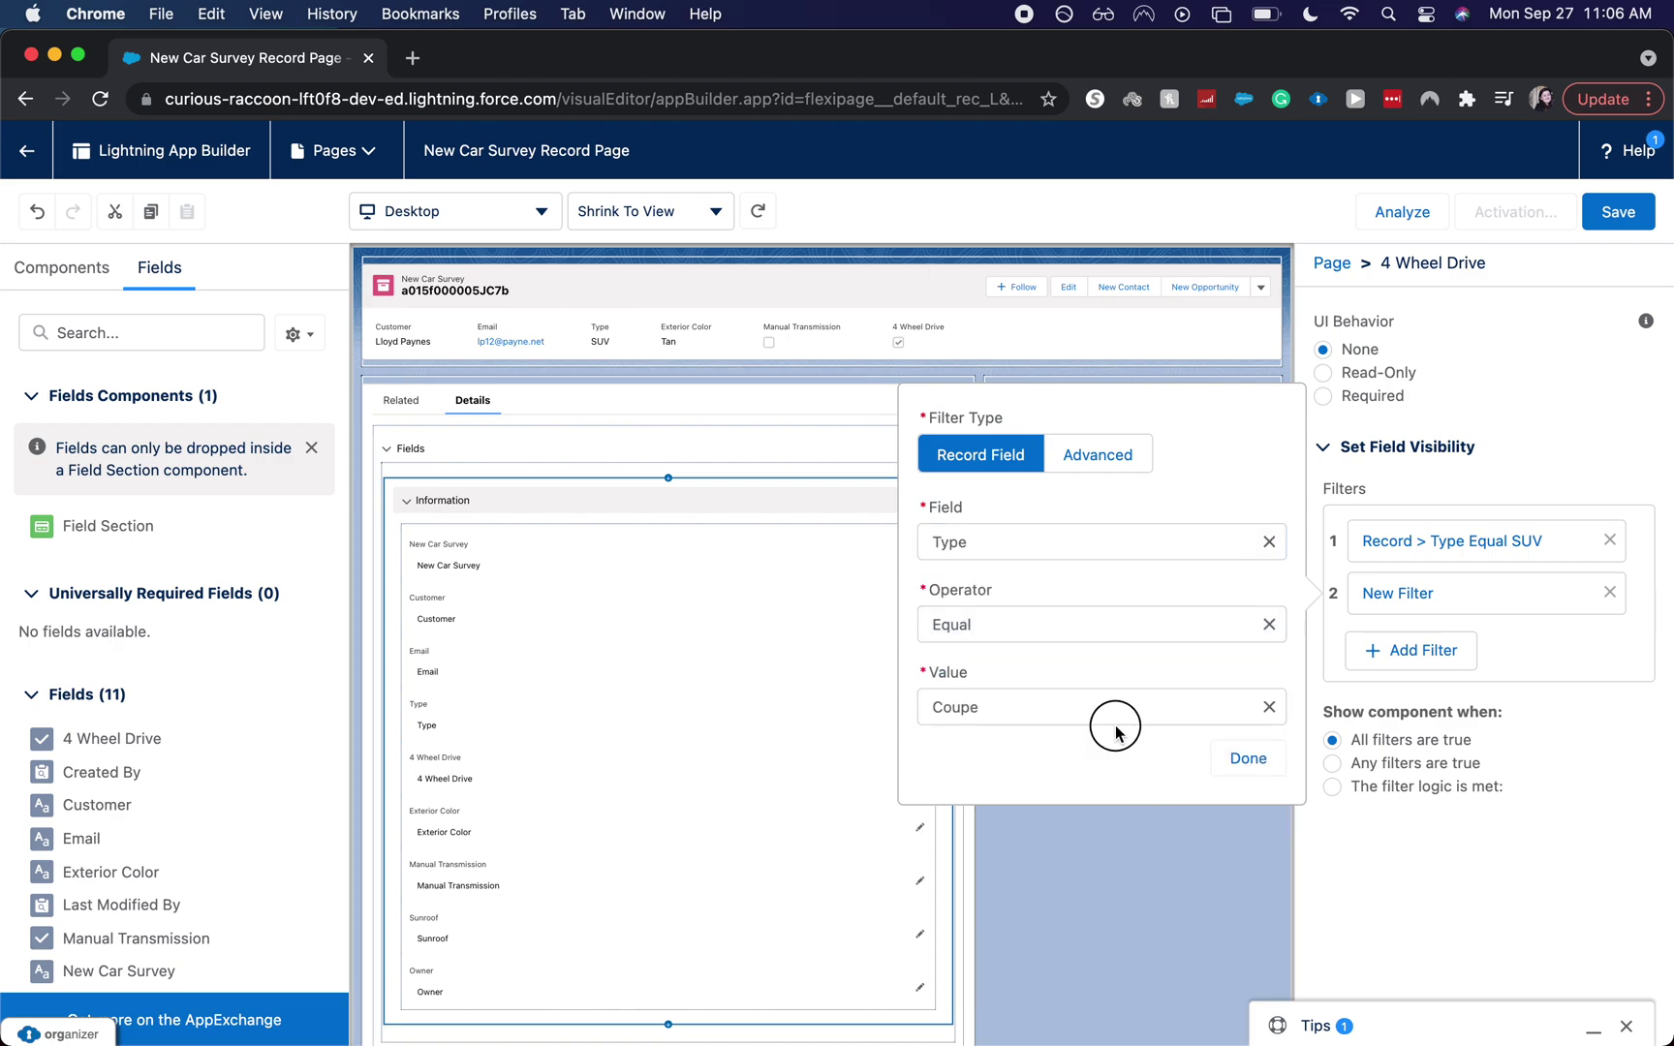
left_click(1116, 722)
left_click(1139, 906)
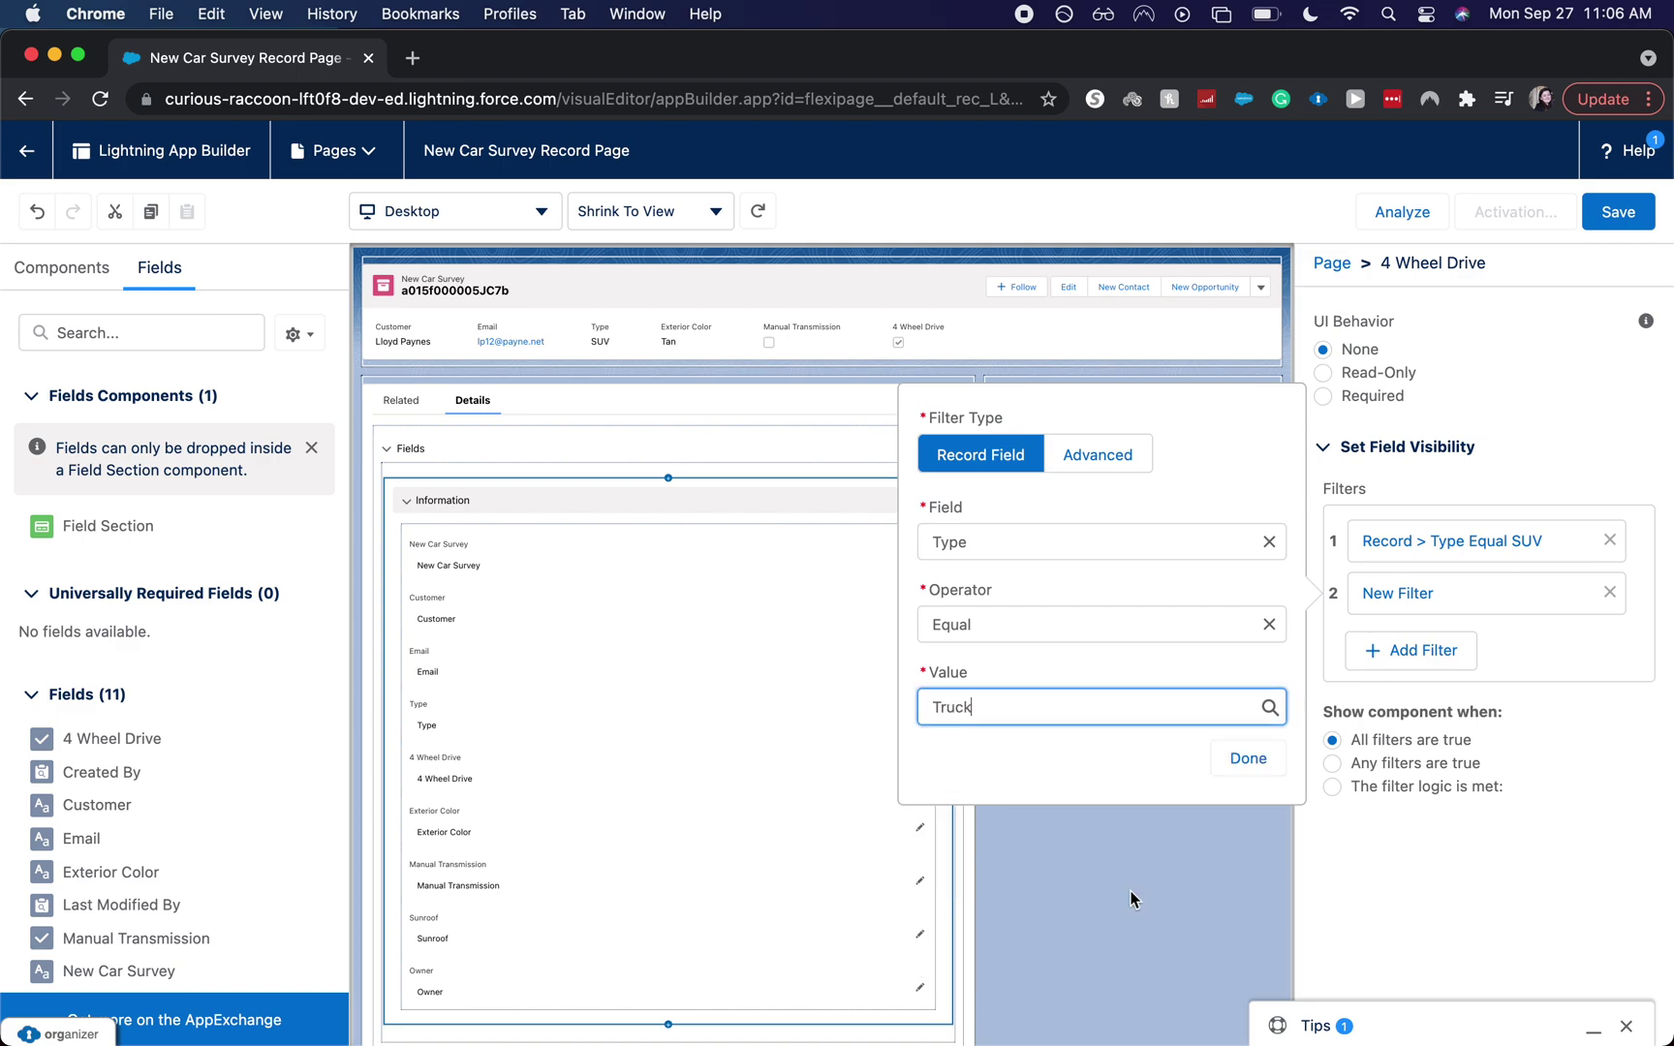
left_click(1223, 764)
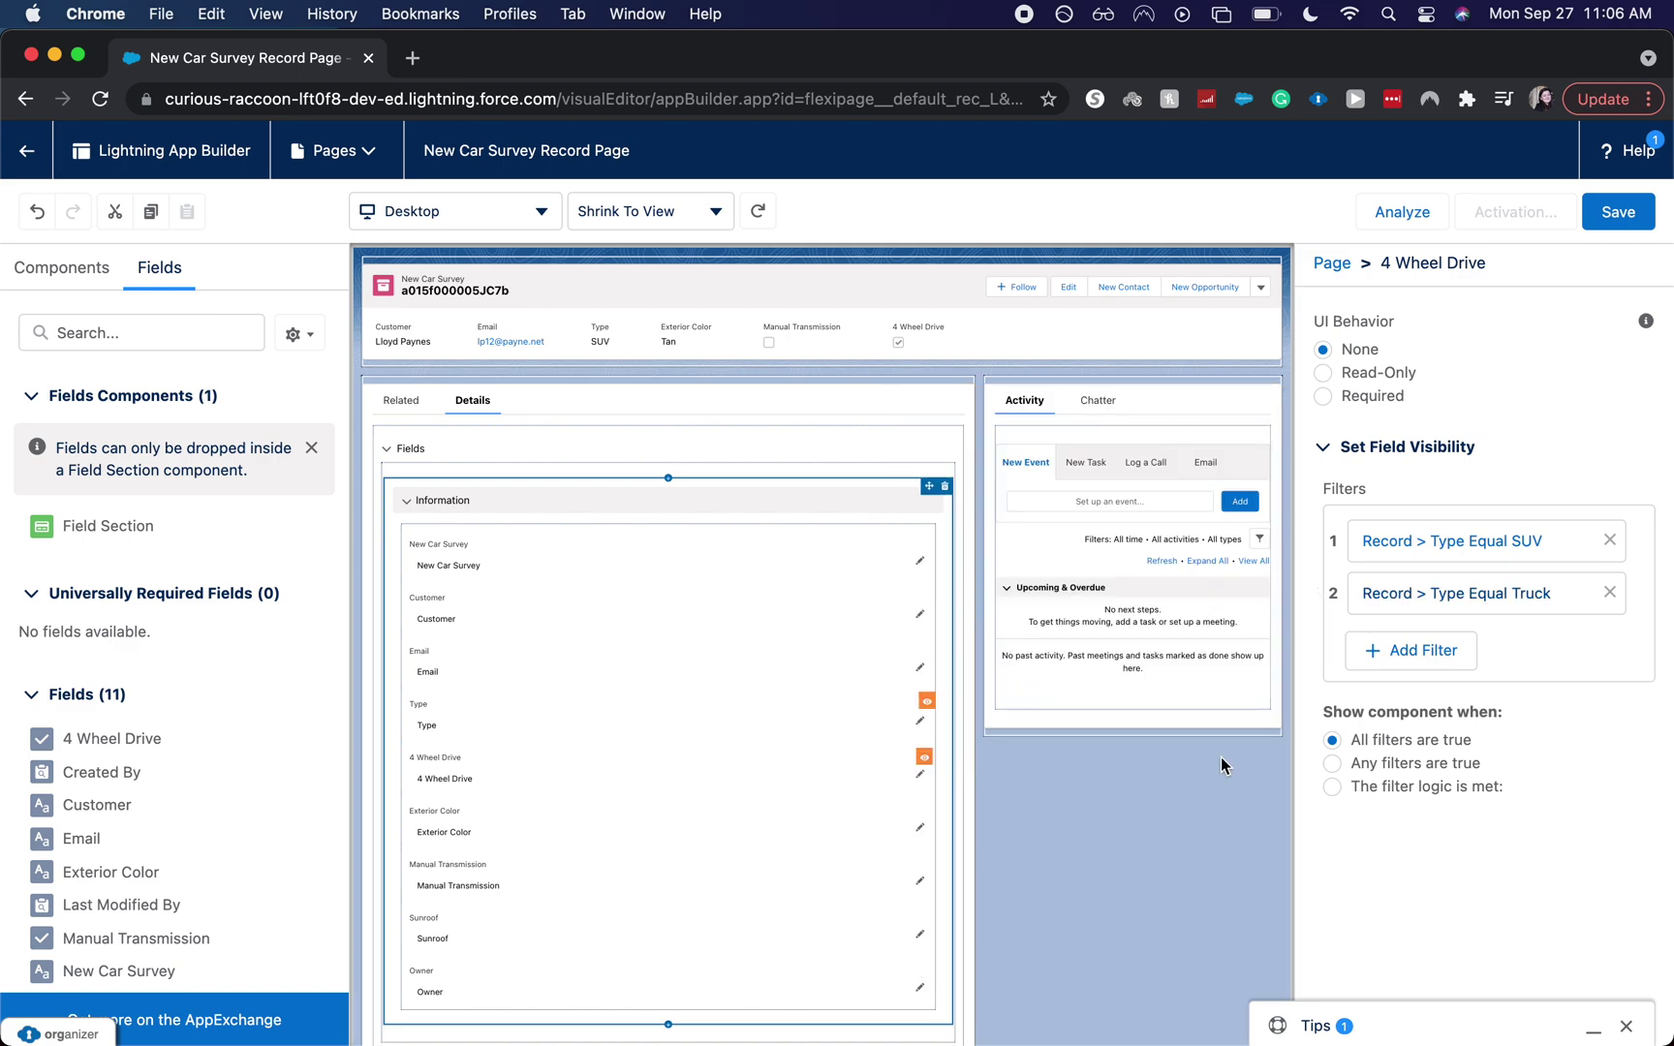
left_click(1368, 765)
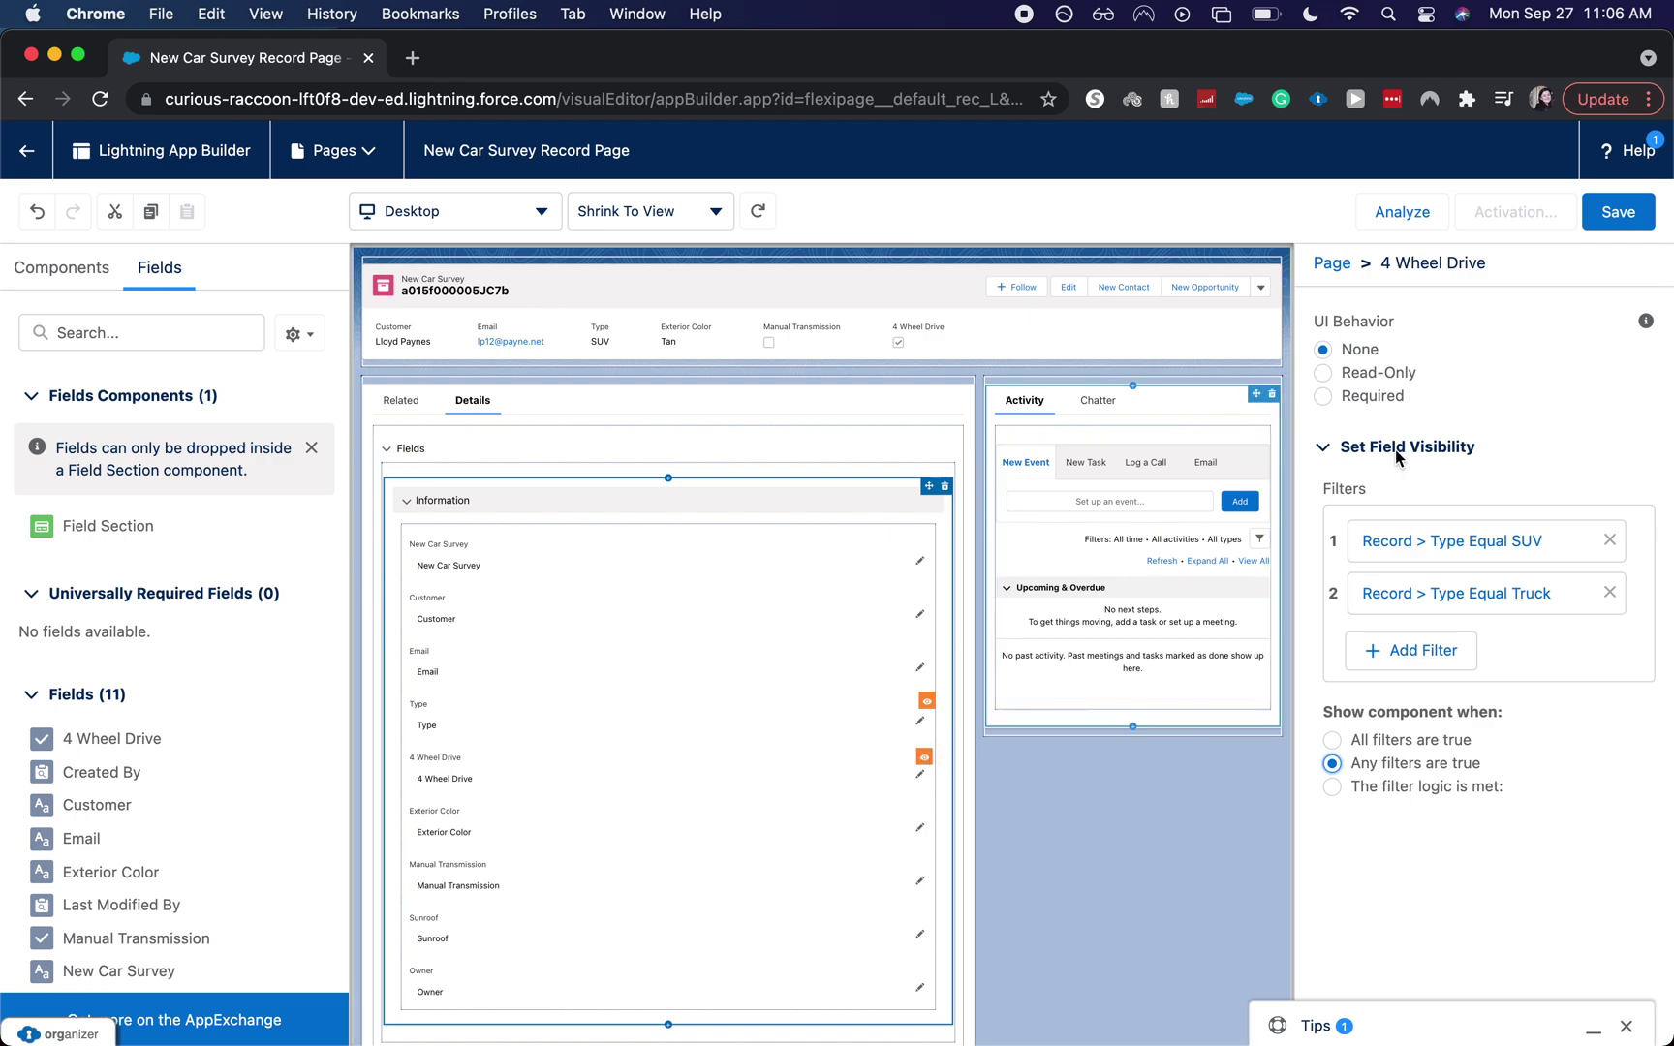
left_click(1656, 214)
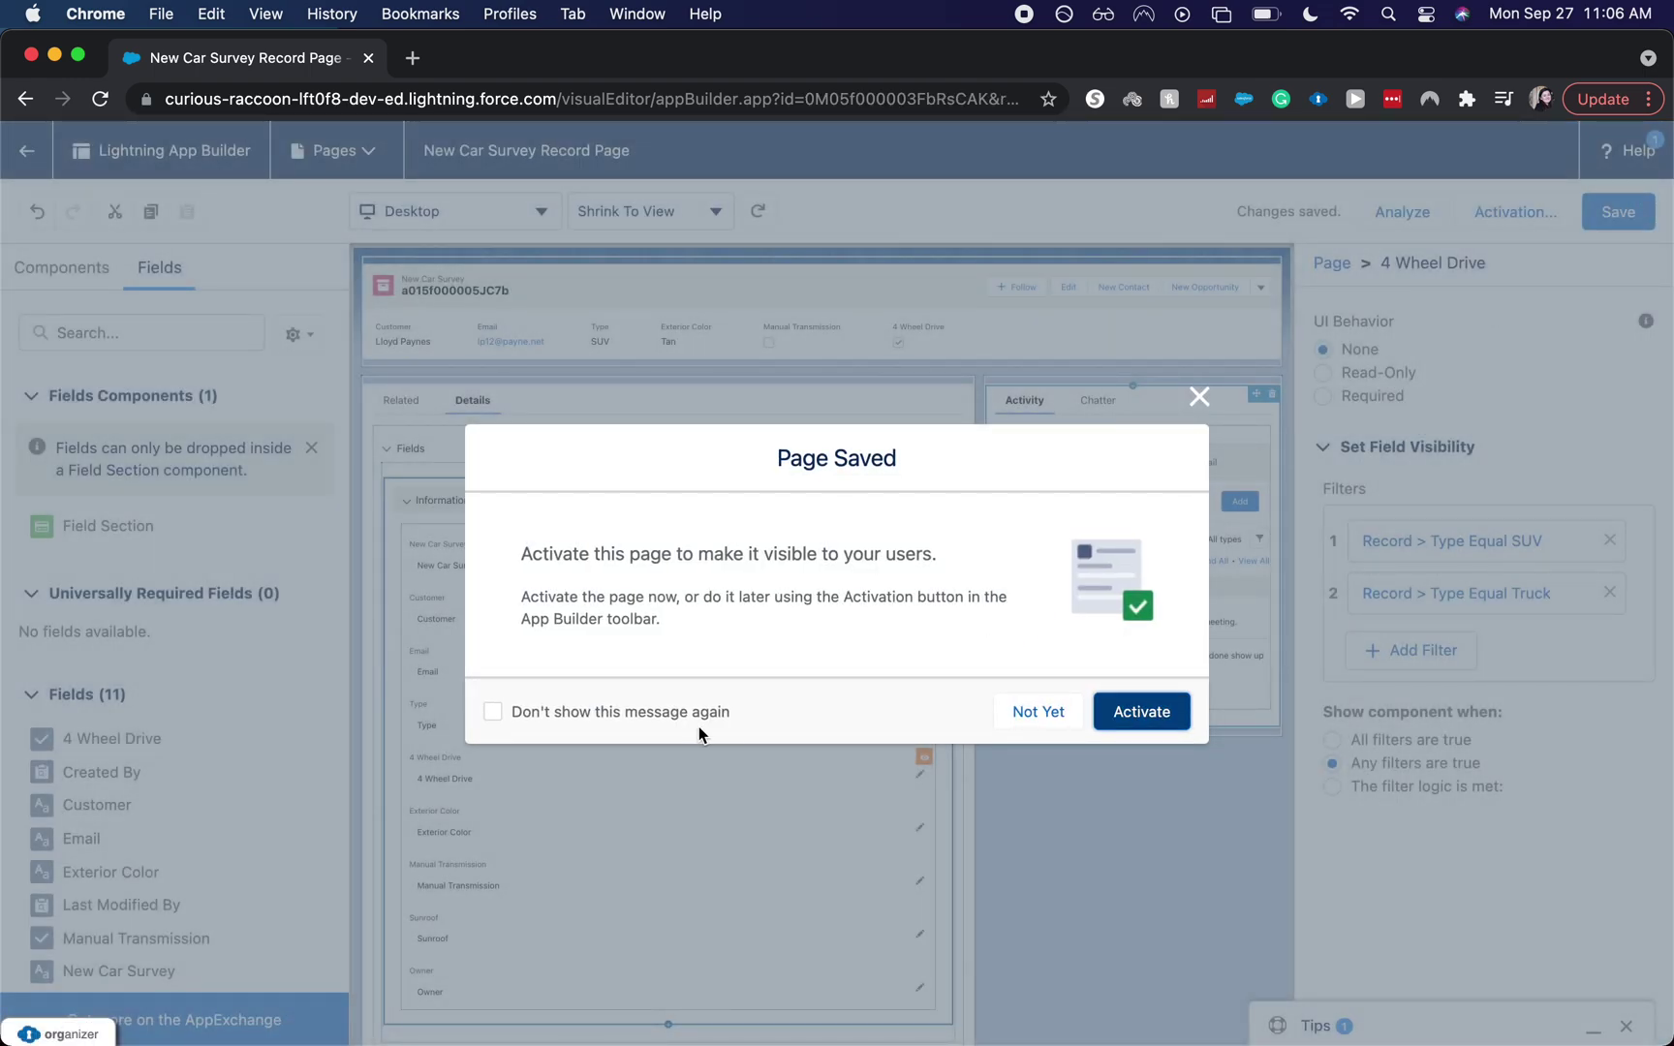
Activate the page as the org default for desktop and phone
left_click(1142, 705)
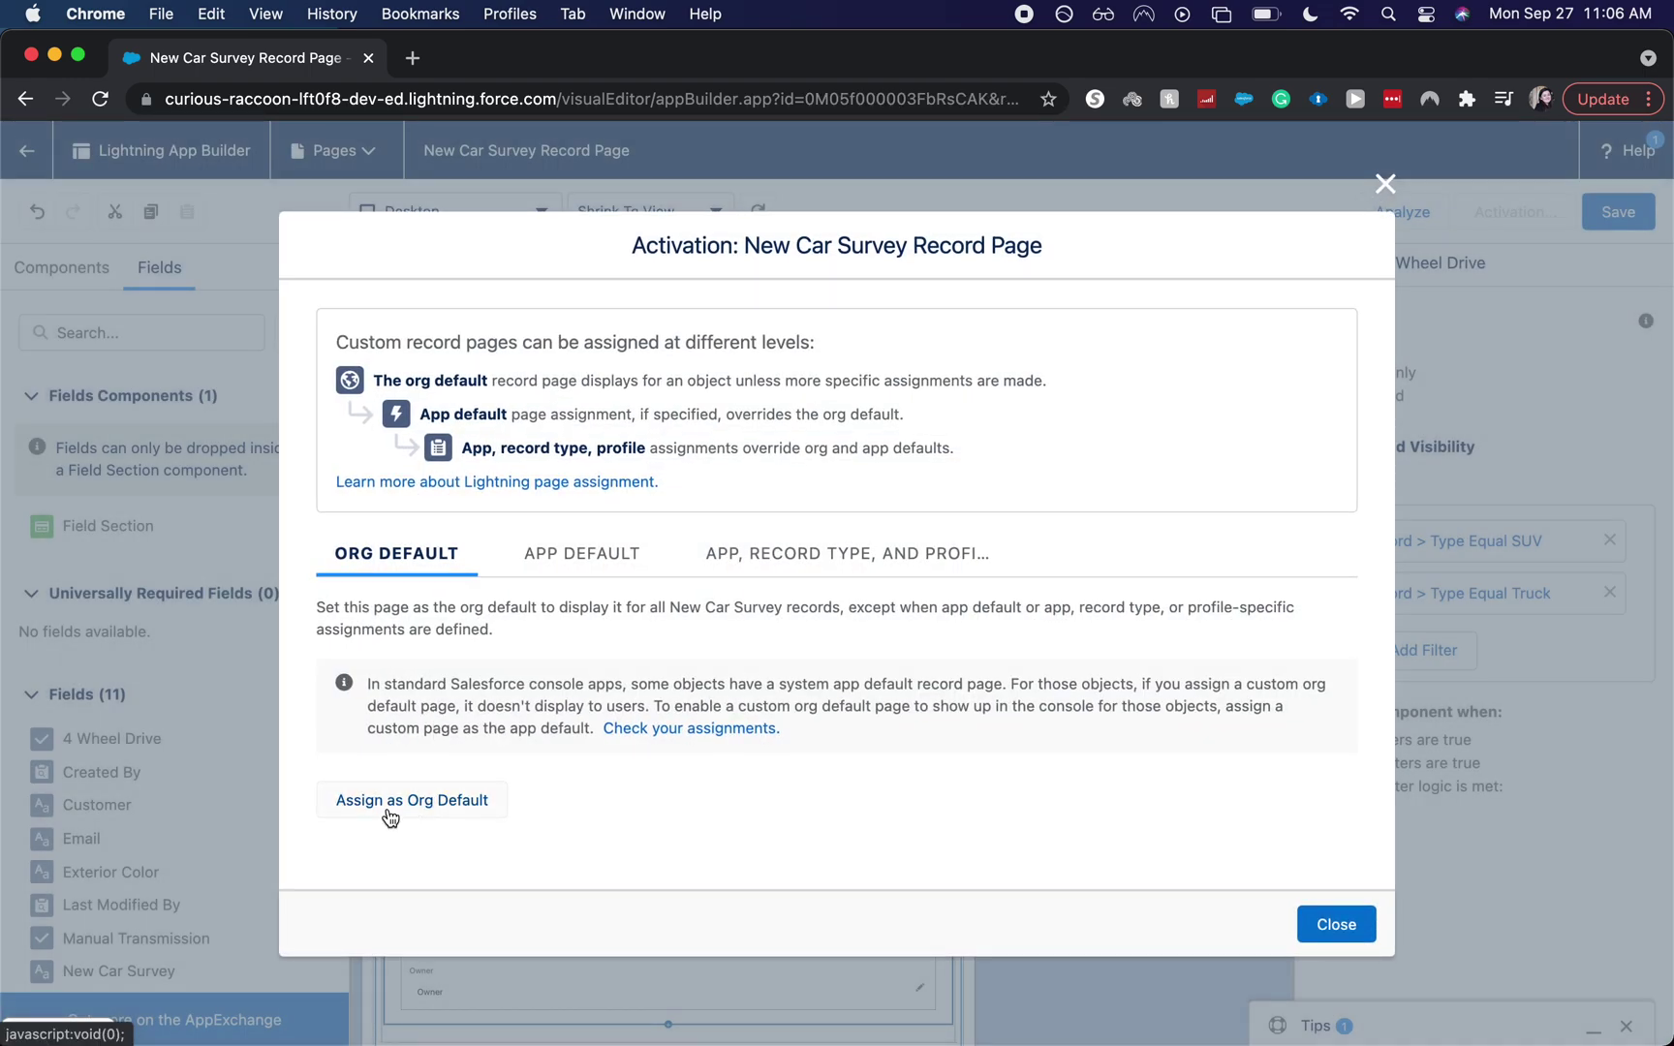
left_click(389, 812)
left_click(627, 635)
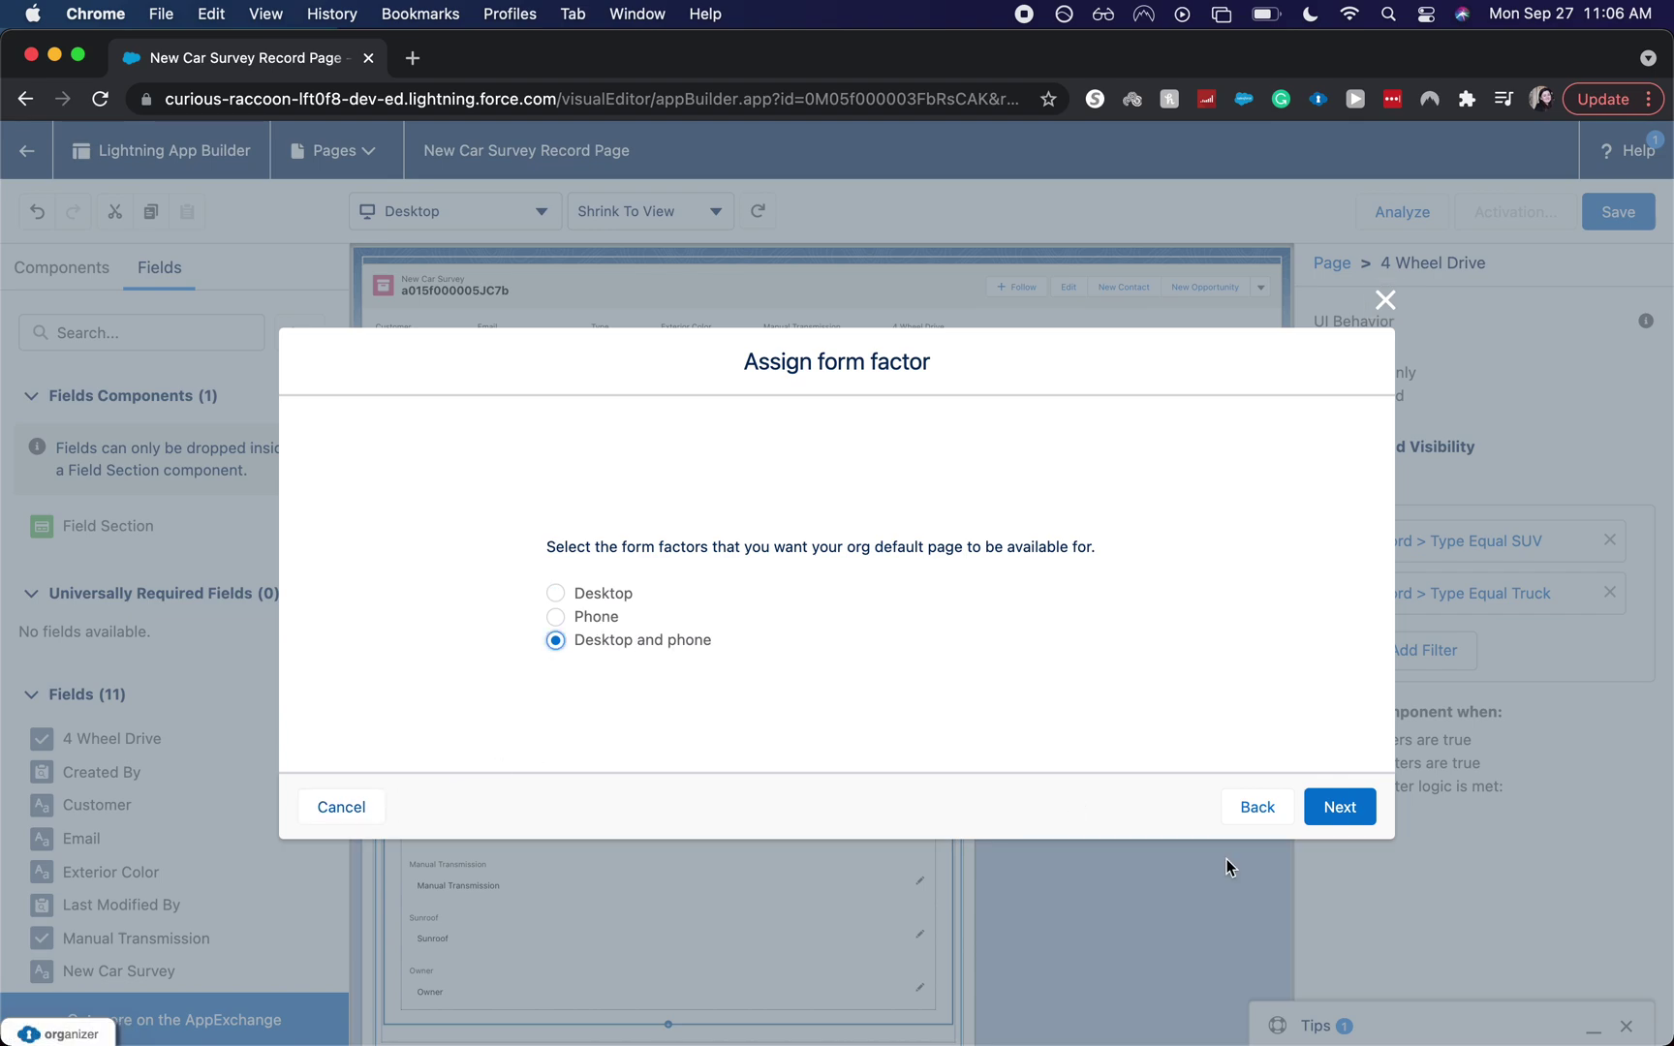
left_click(1359, 807)
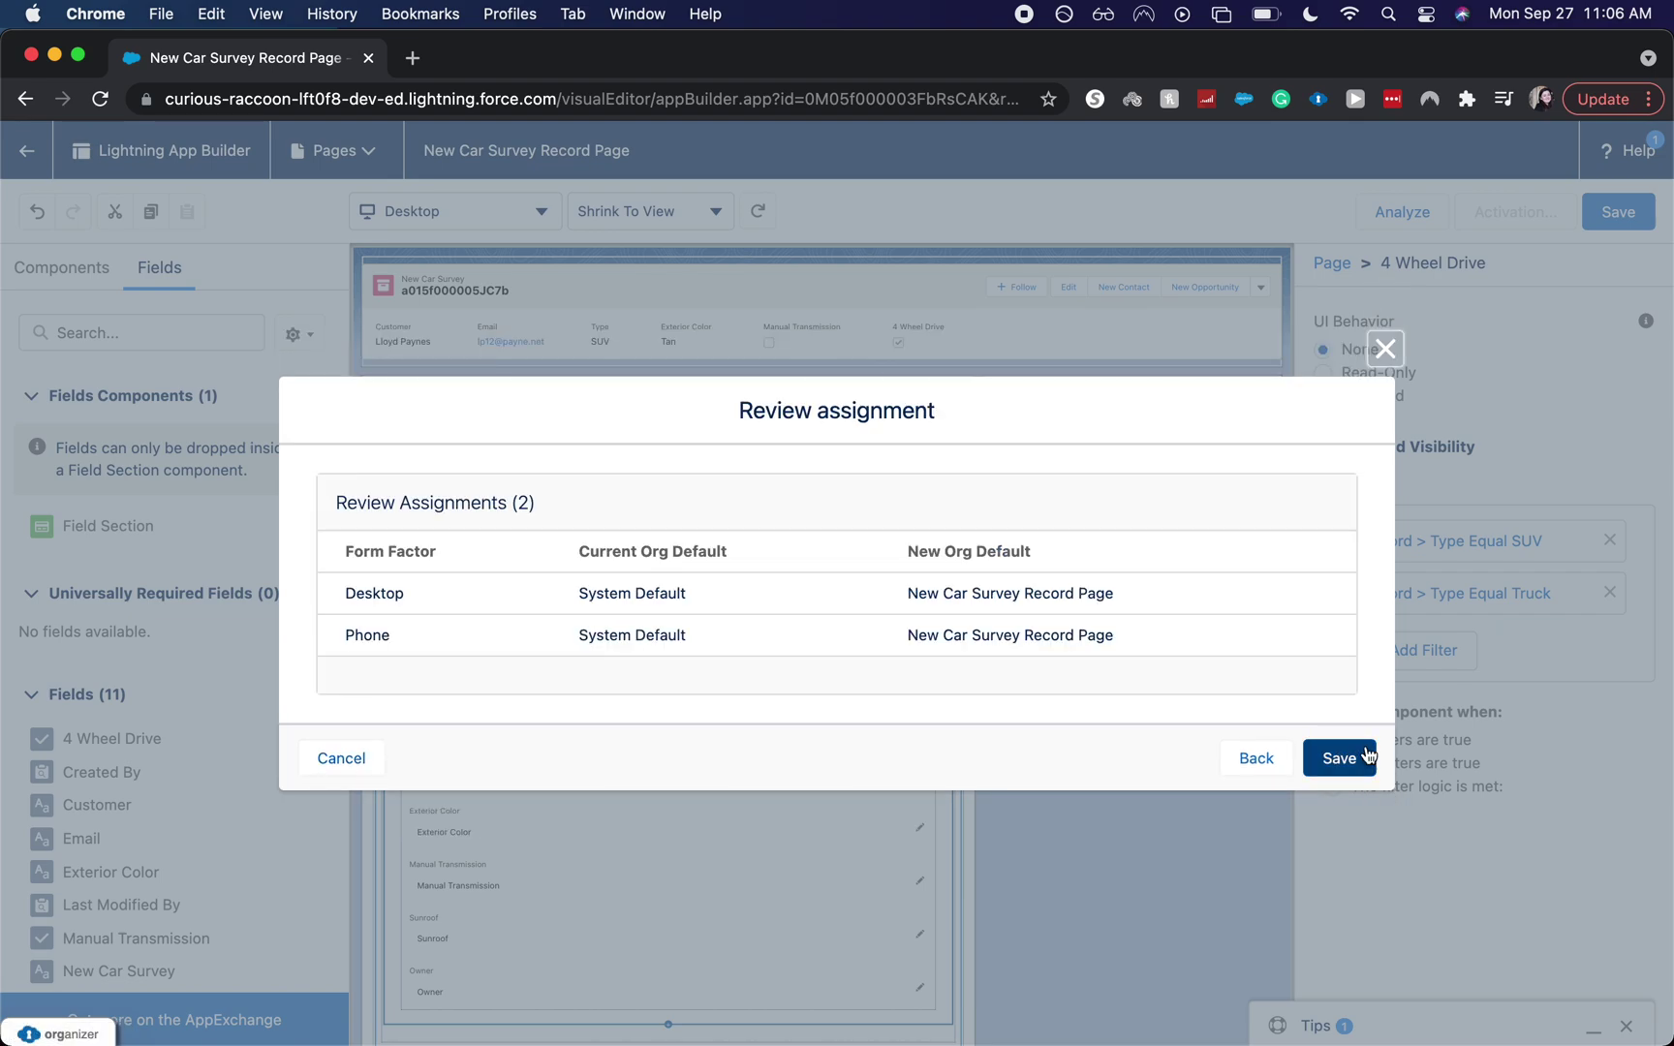
left_click(1367, 755)
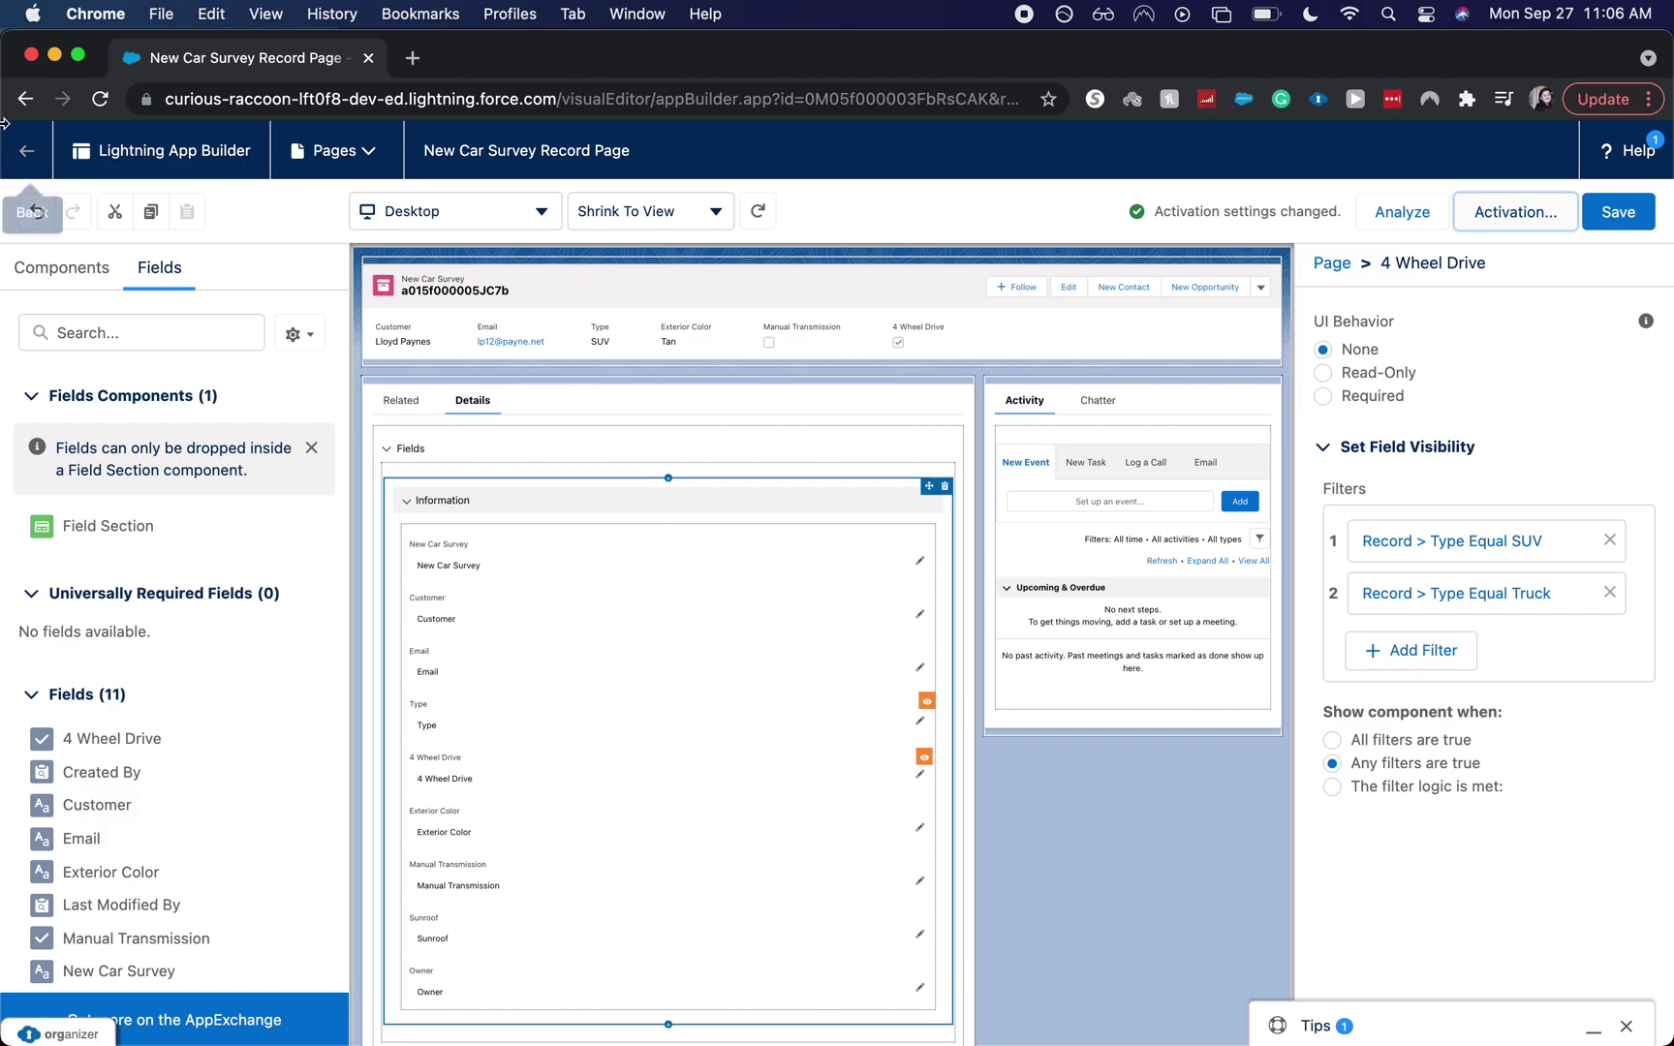
Return to the survey record, reload it, and change its Type to Minivan in edit mode
left_click(26, 153)
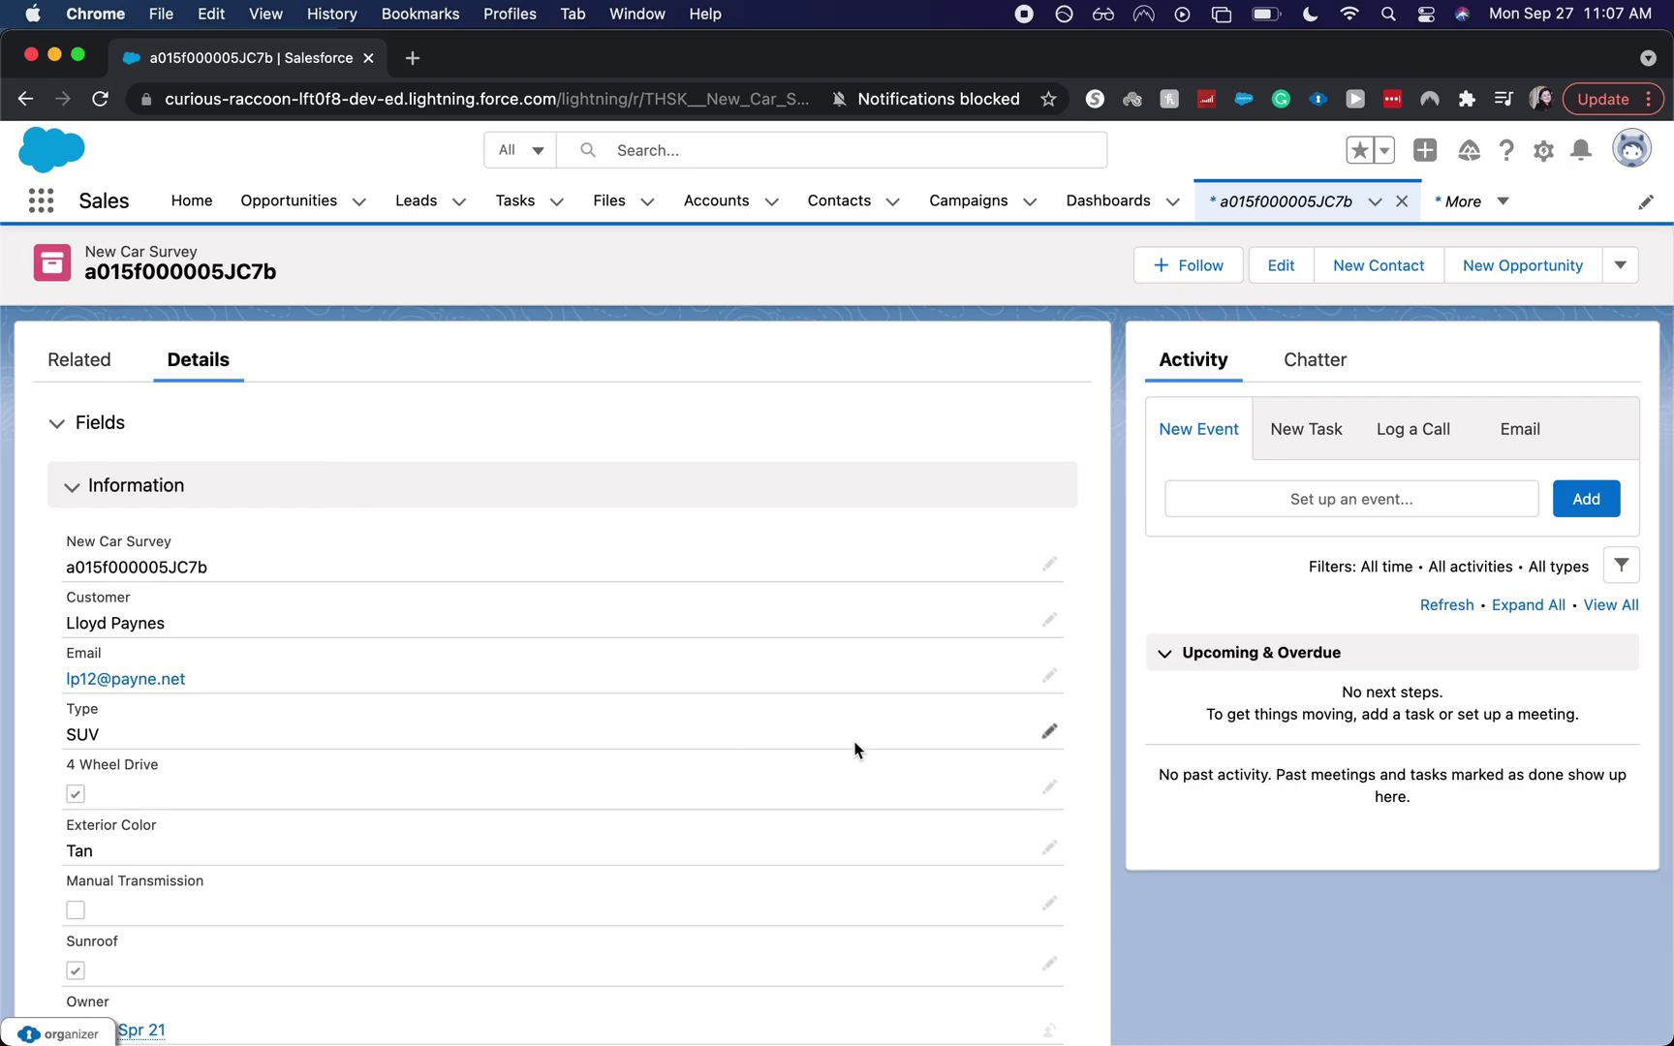
left_click(111, 99)
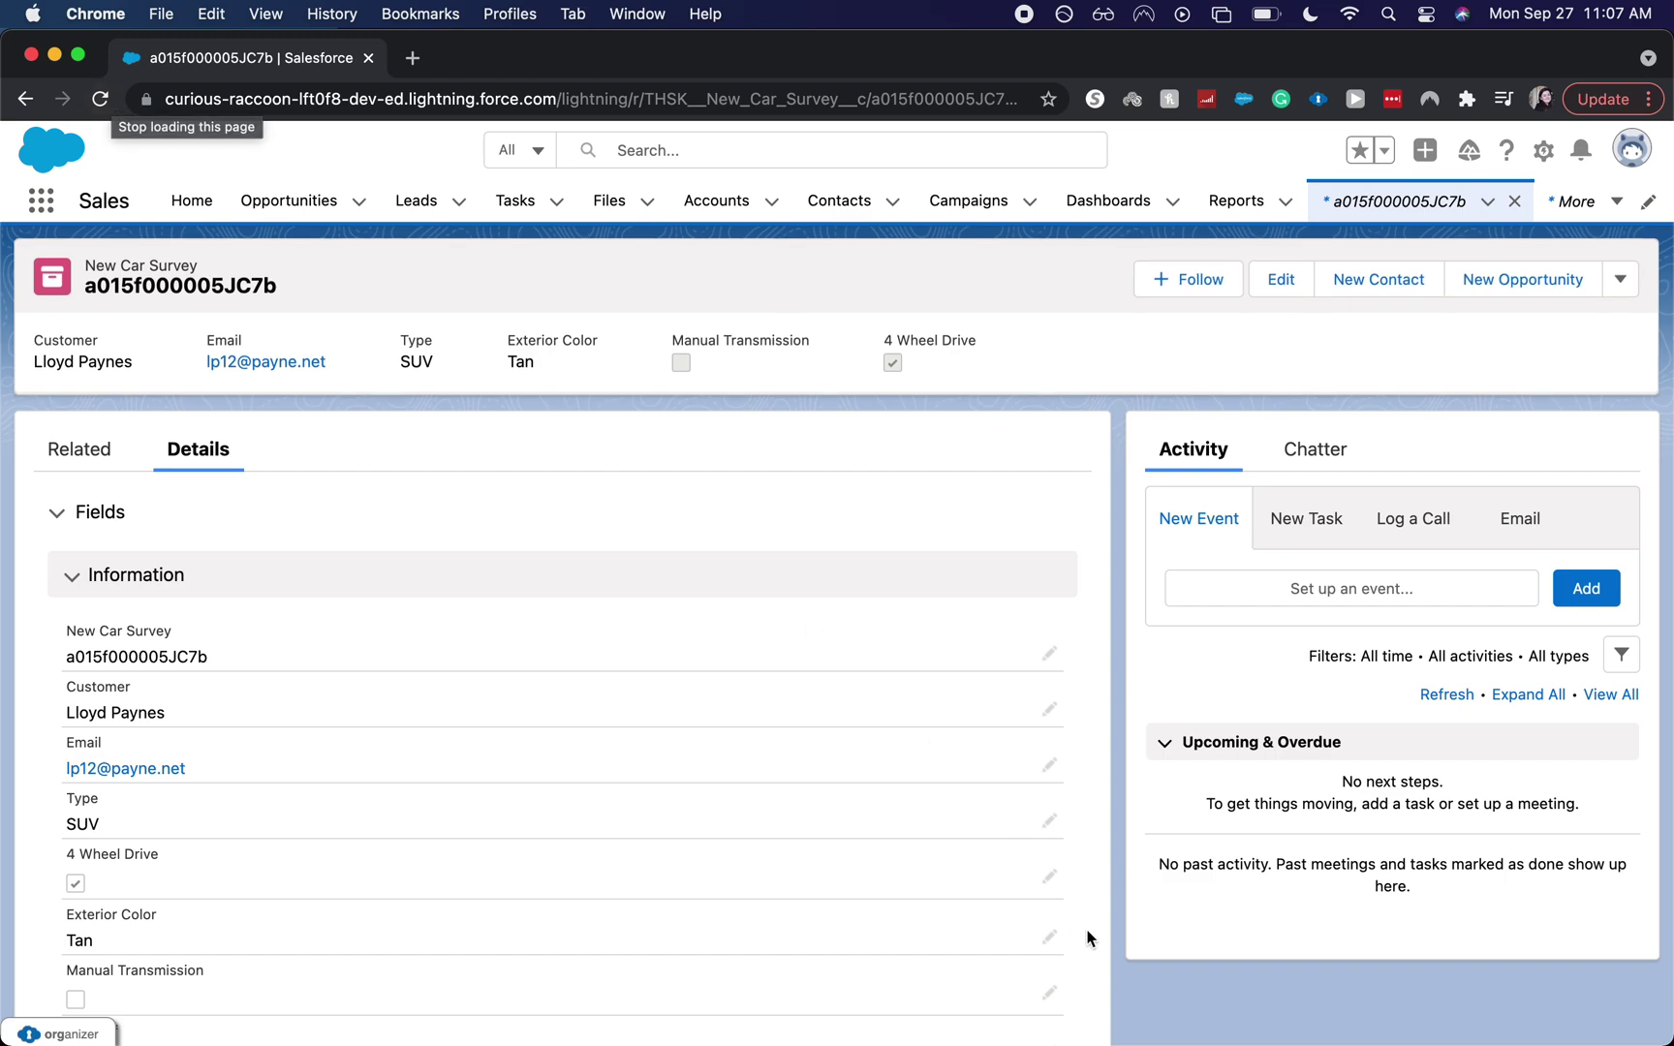
left_click(1059, 820)
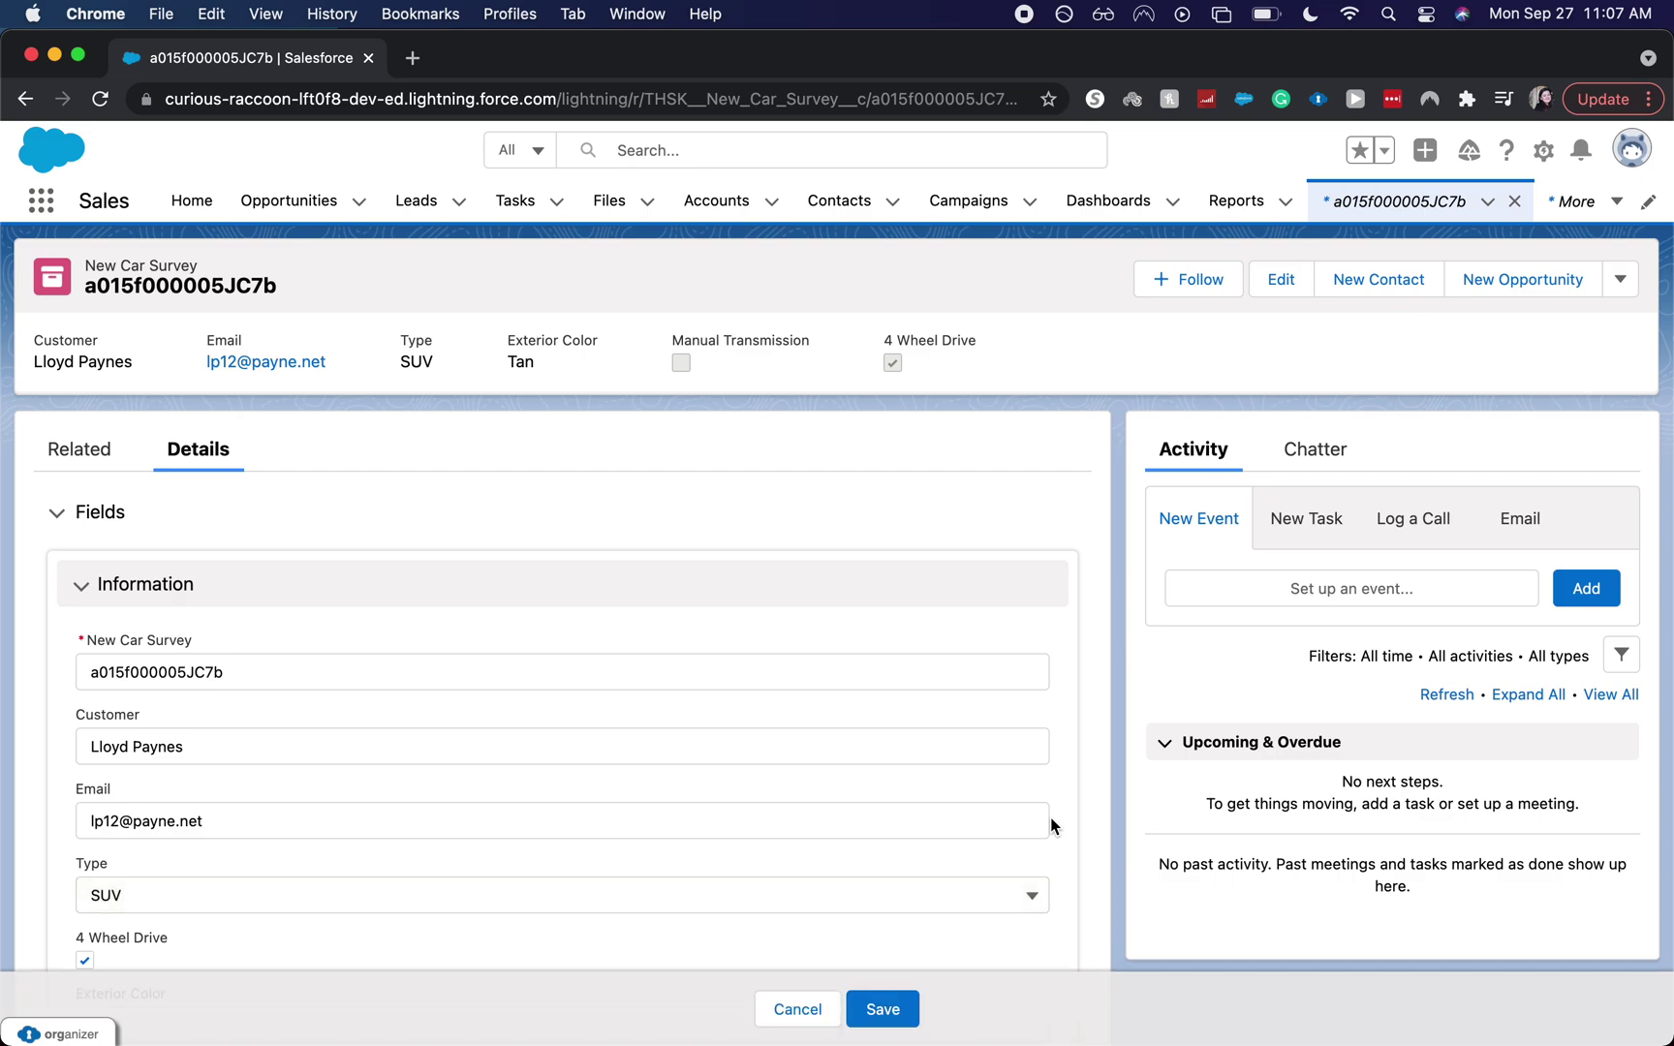
left_click(1008, 899)
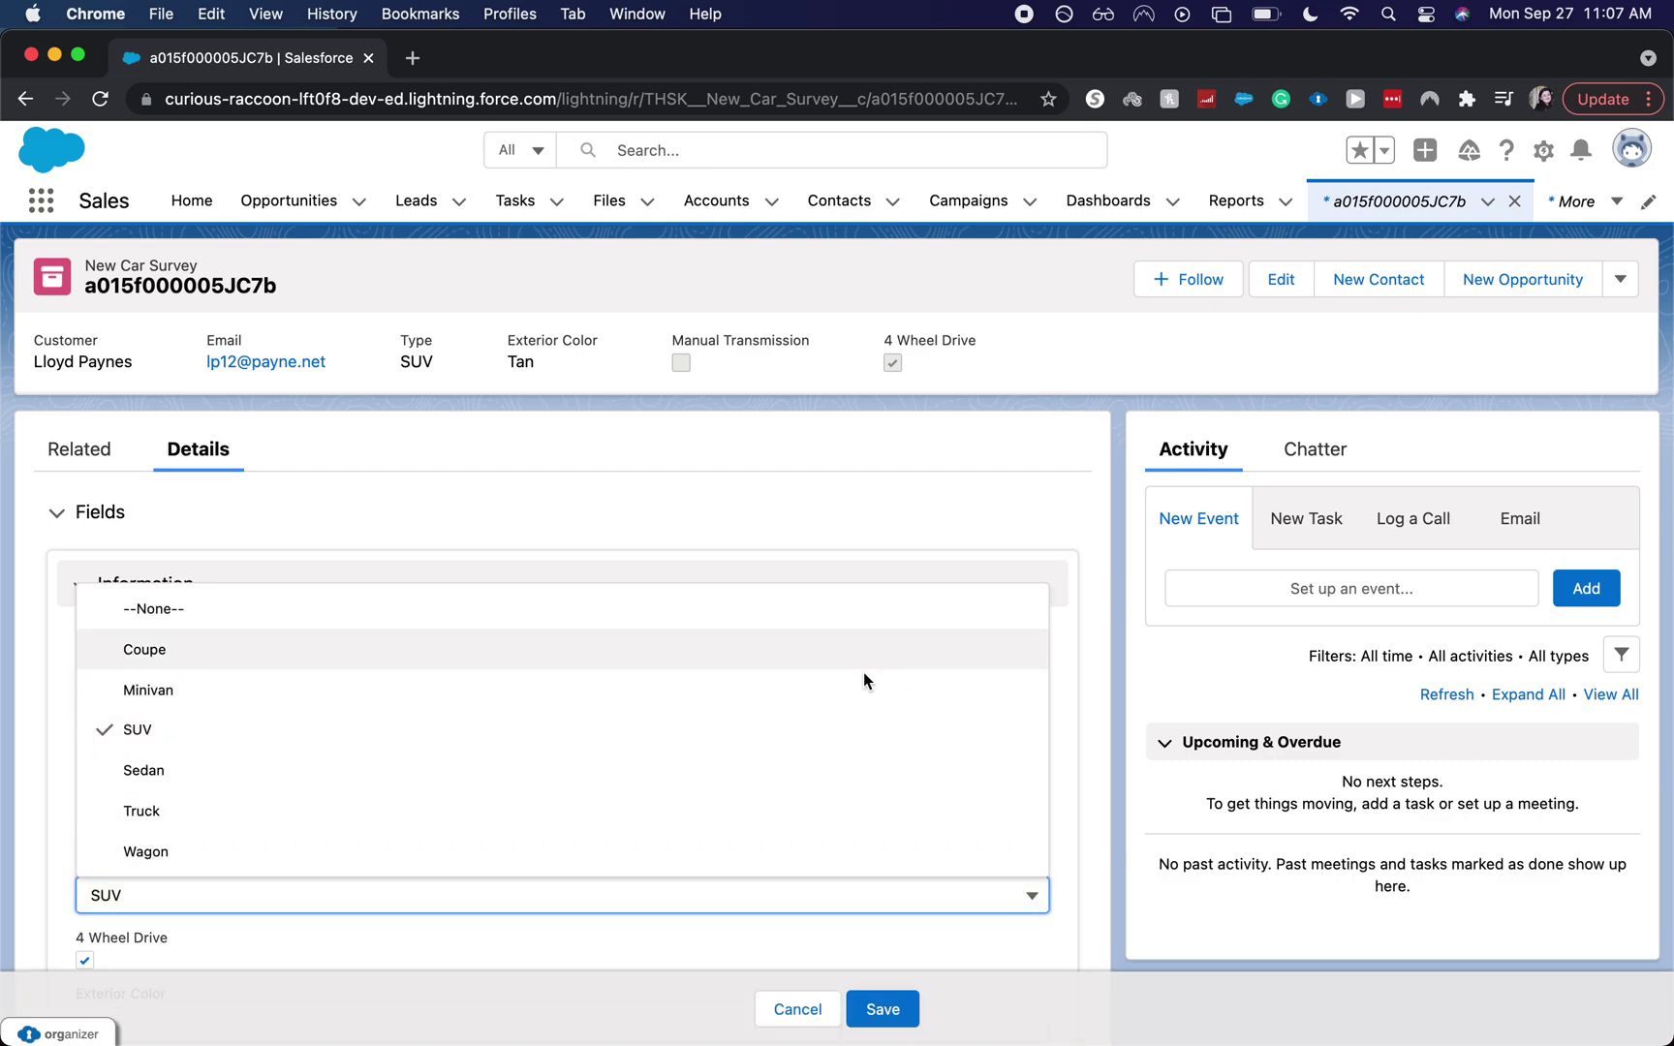
left_click(861, 688)
Change Type to Truck, untick and re-tick 4 Wheel Drive, and save the record
scroll(861, 688, "down", 3)
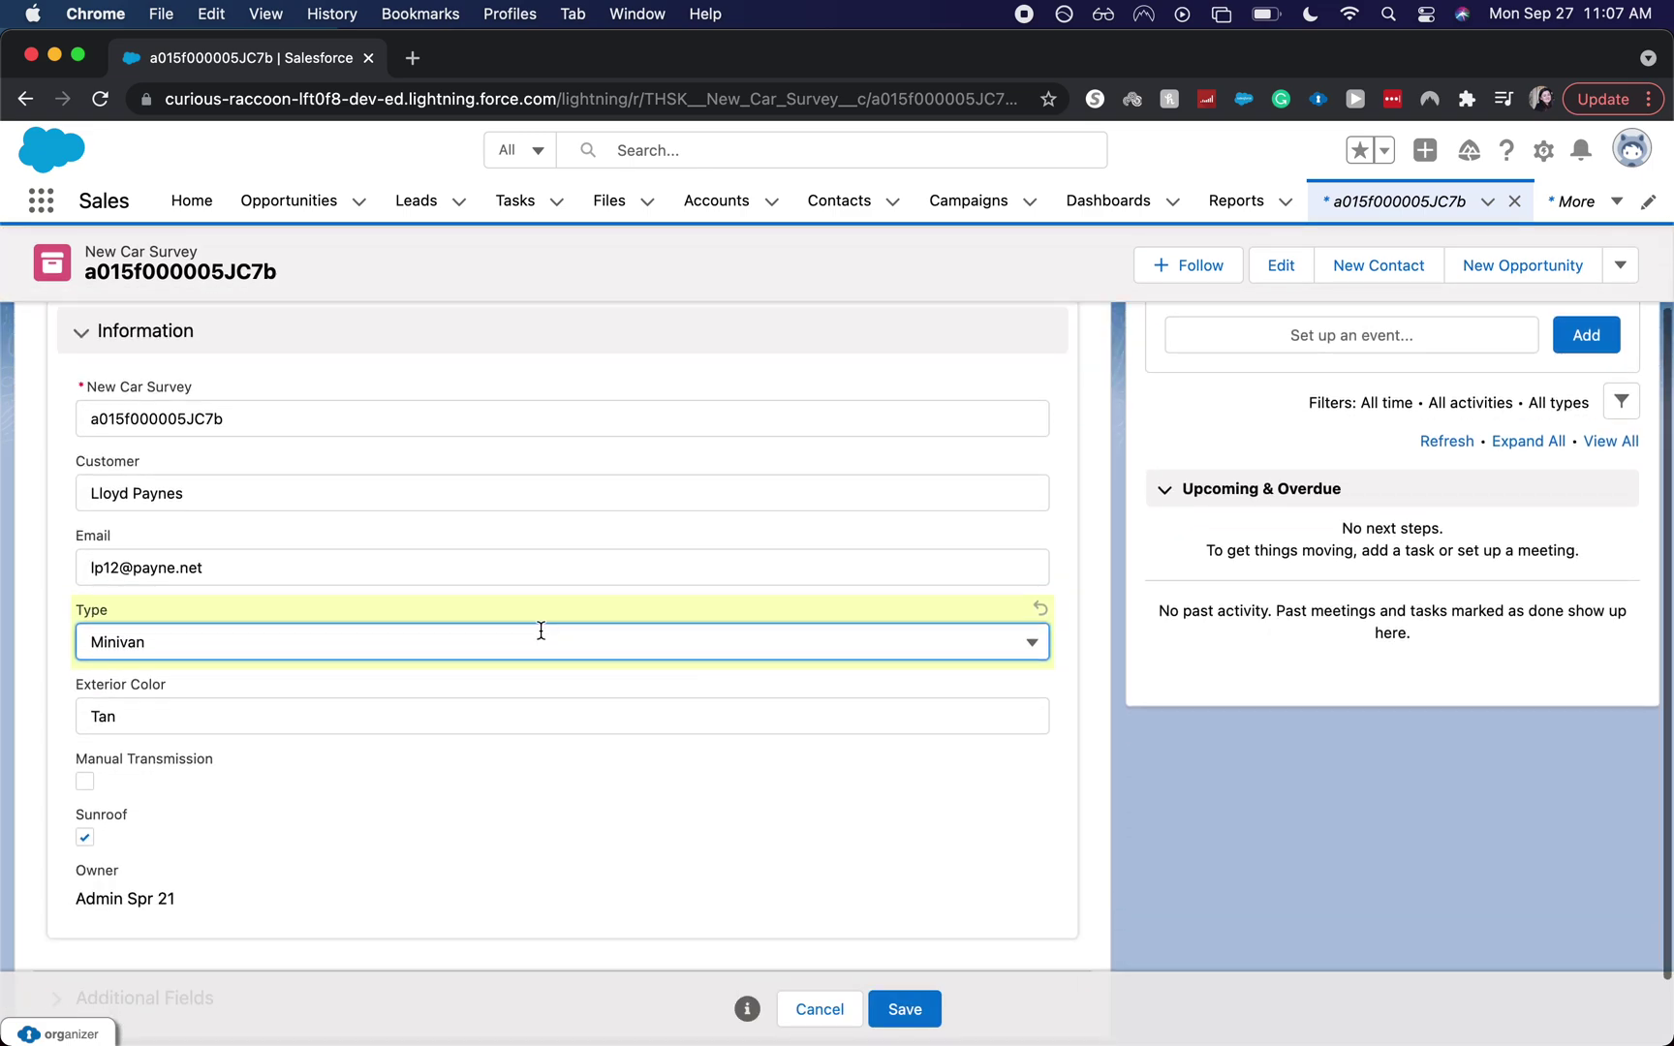
left_click(999, 646)
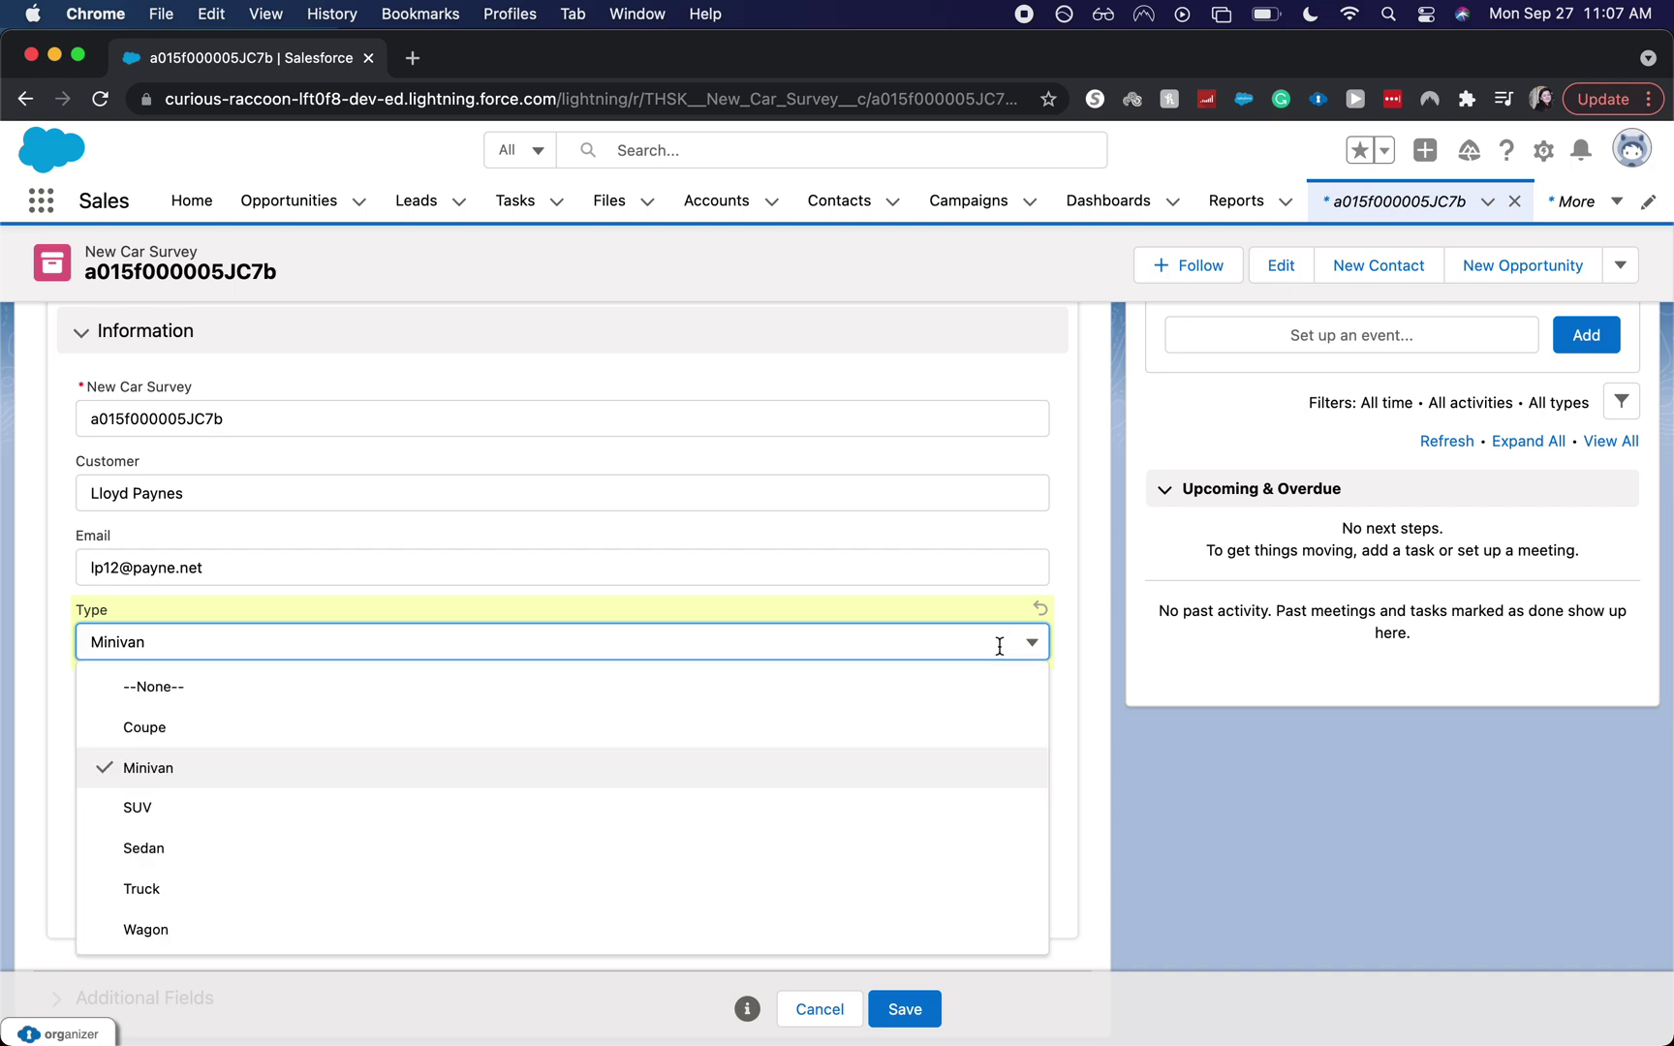
left_click(676, 892)
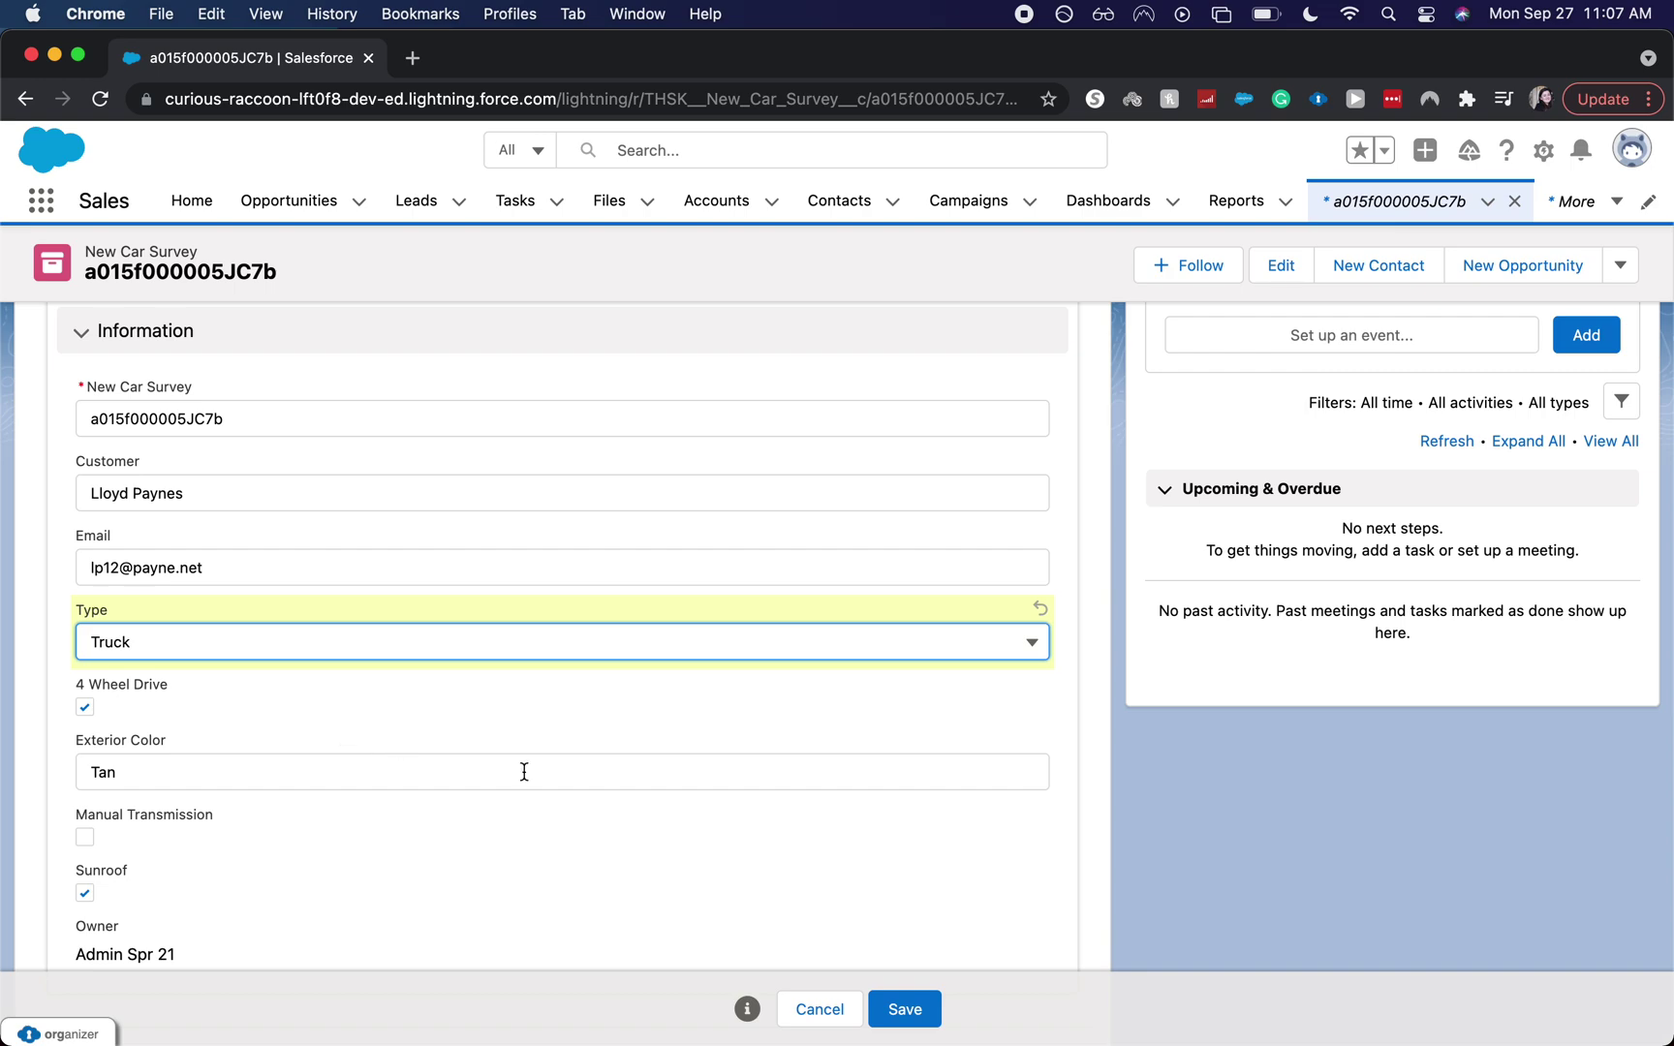
left_click(87, 707)
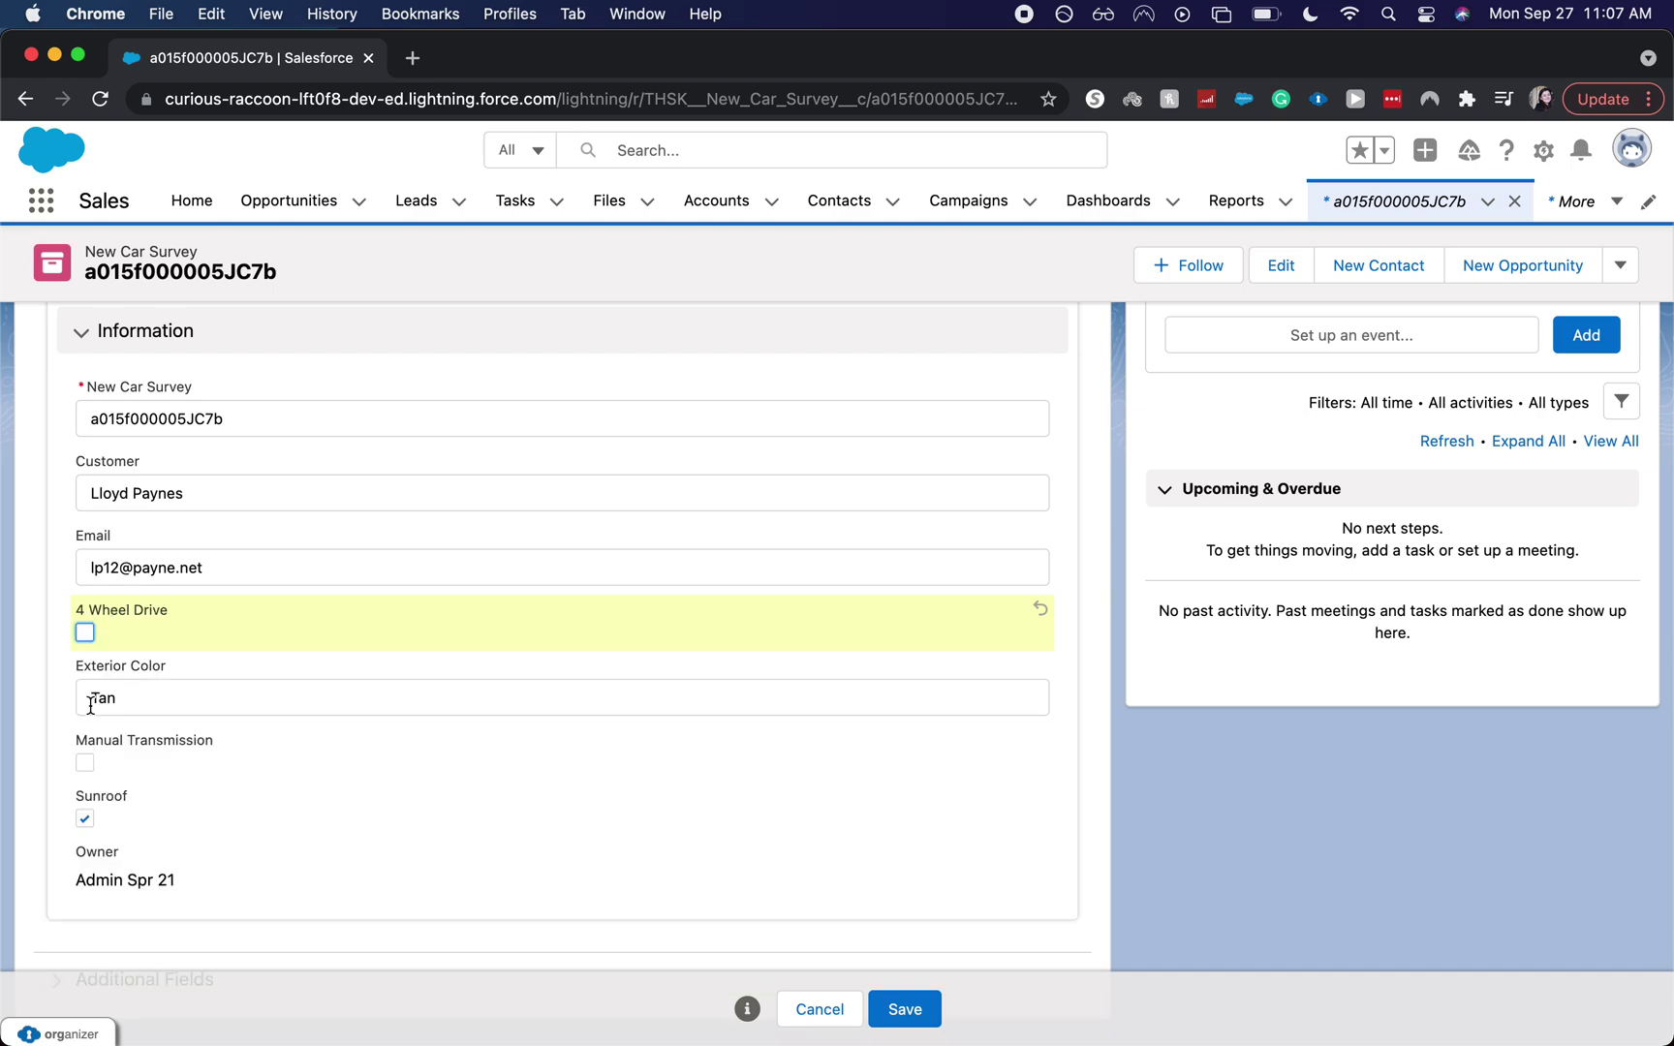
left_click(86, 632)
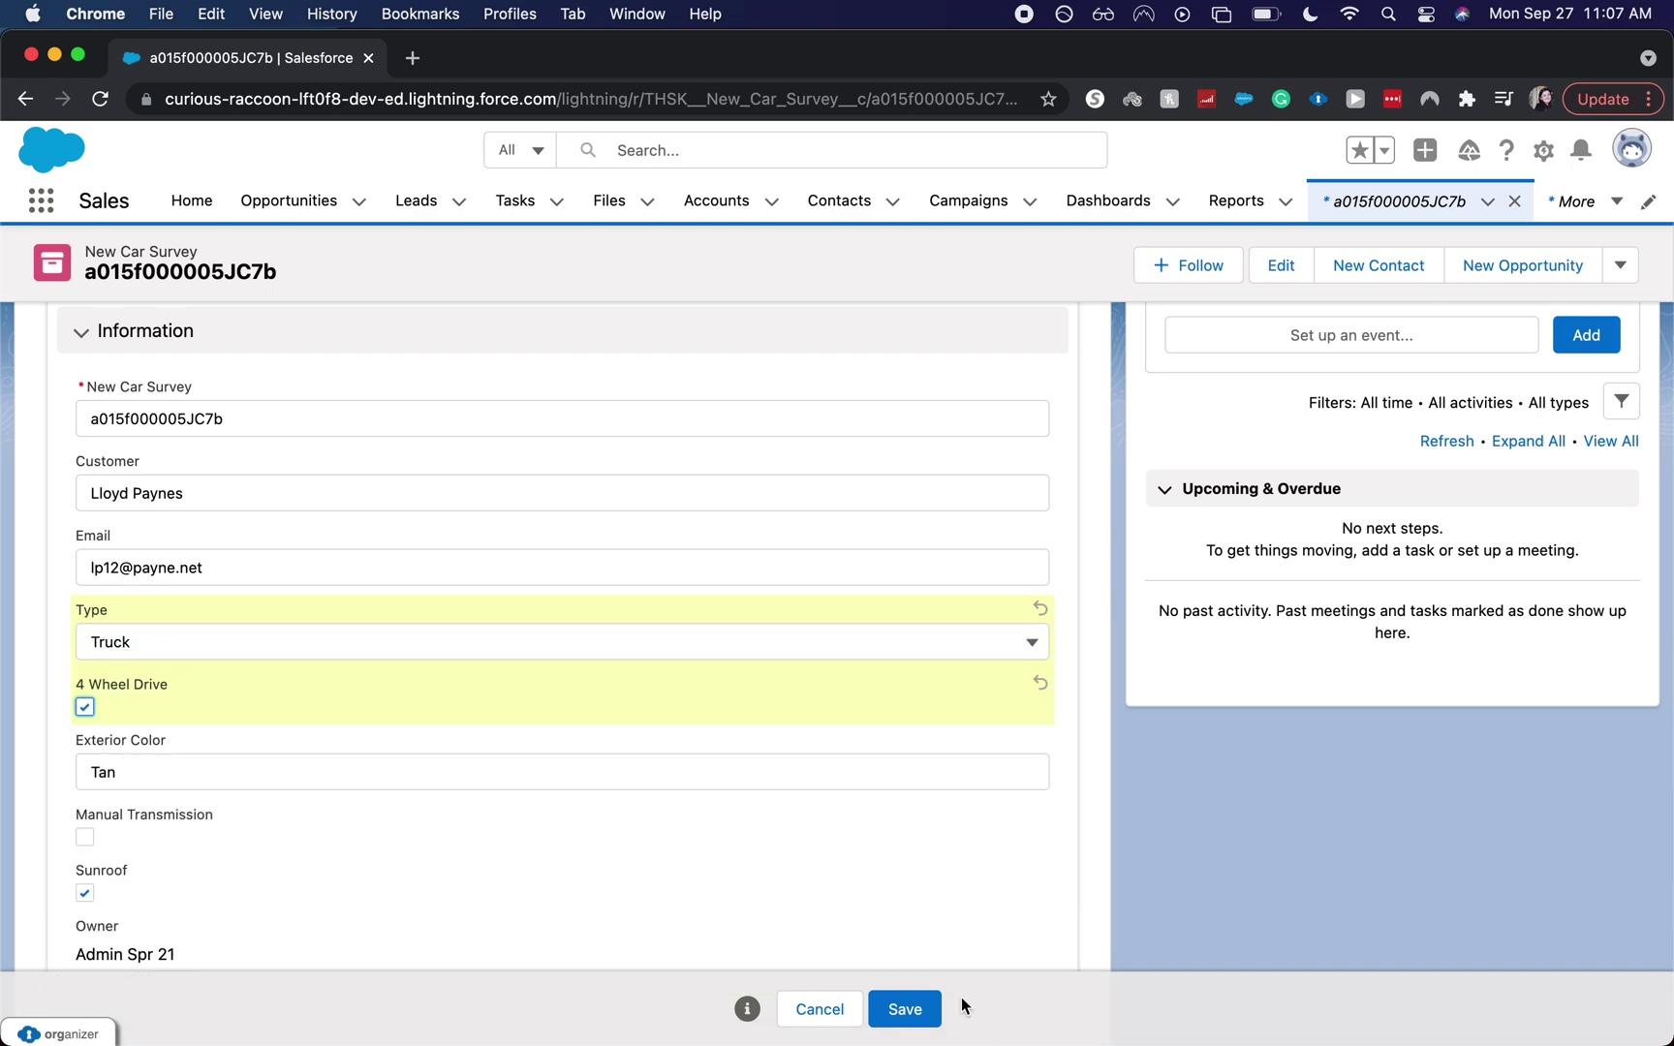
left_click(905, 1008)
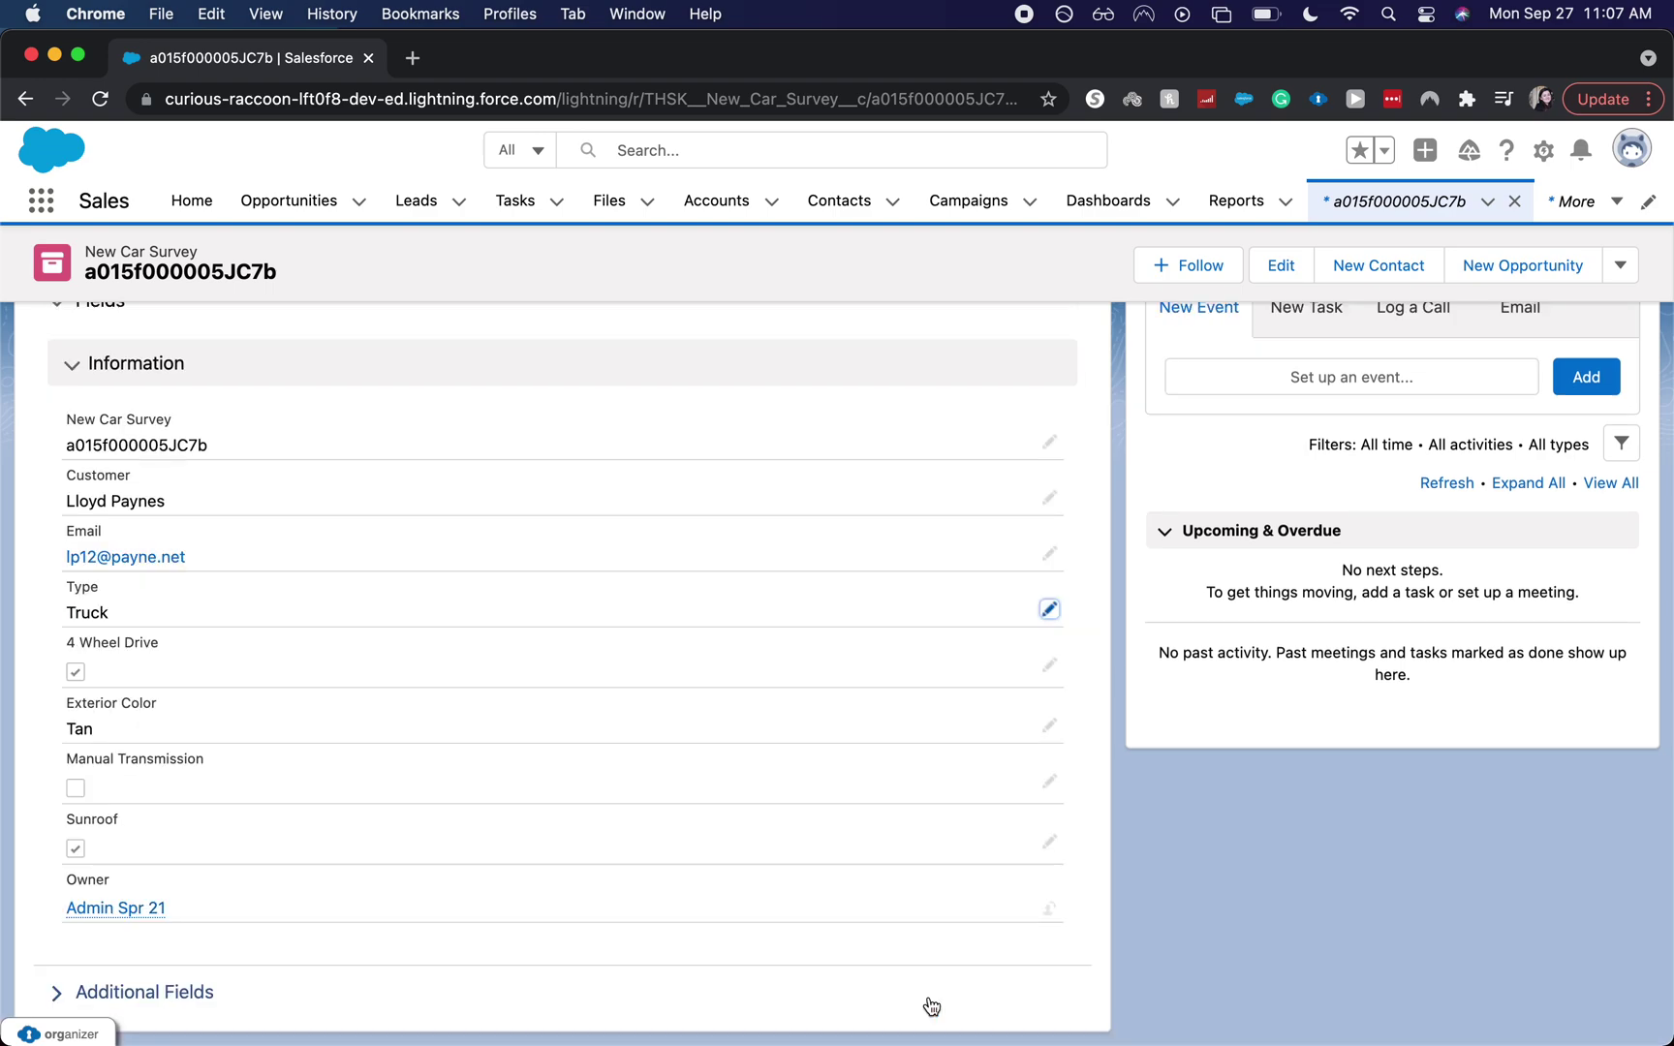